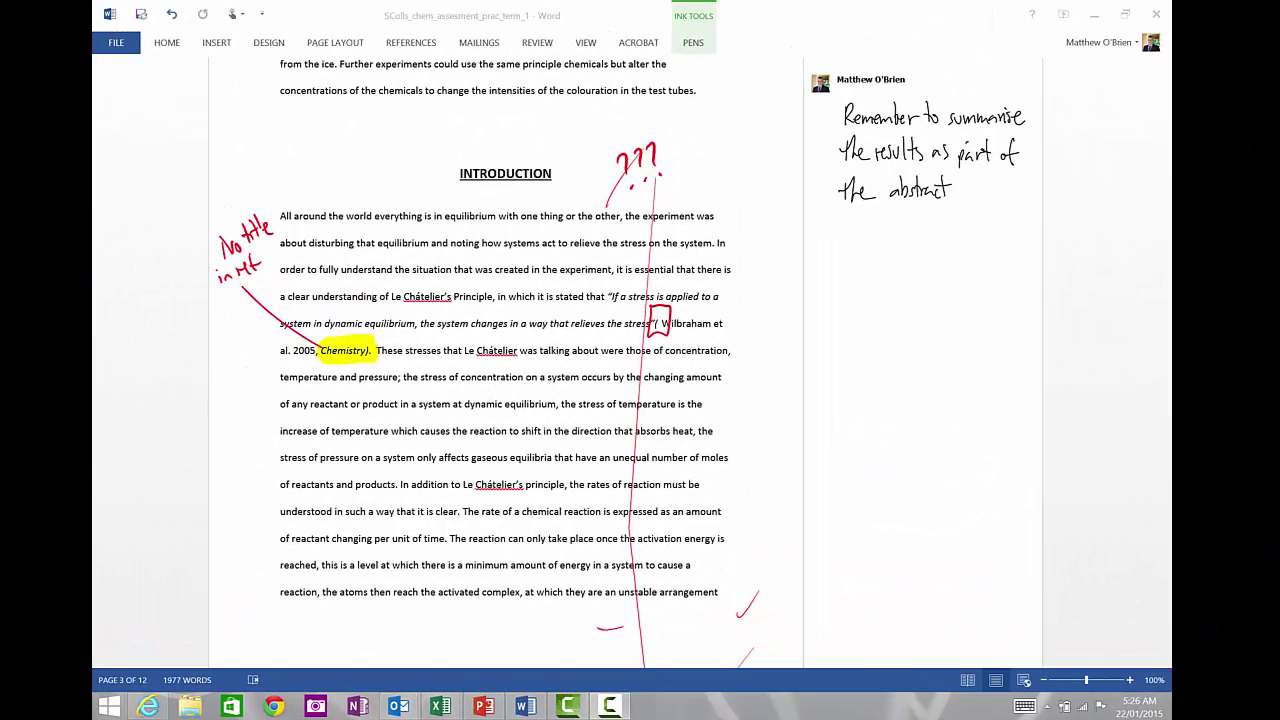
Circle "Châtelier's" in the lower part of the introduction paragraph with blue ink.
drag(946, 463, 973, 449)
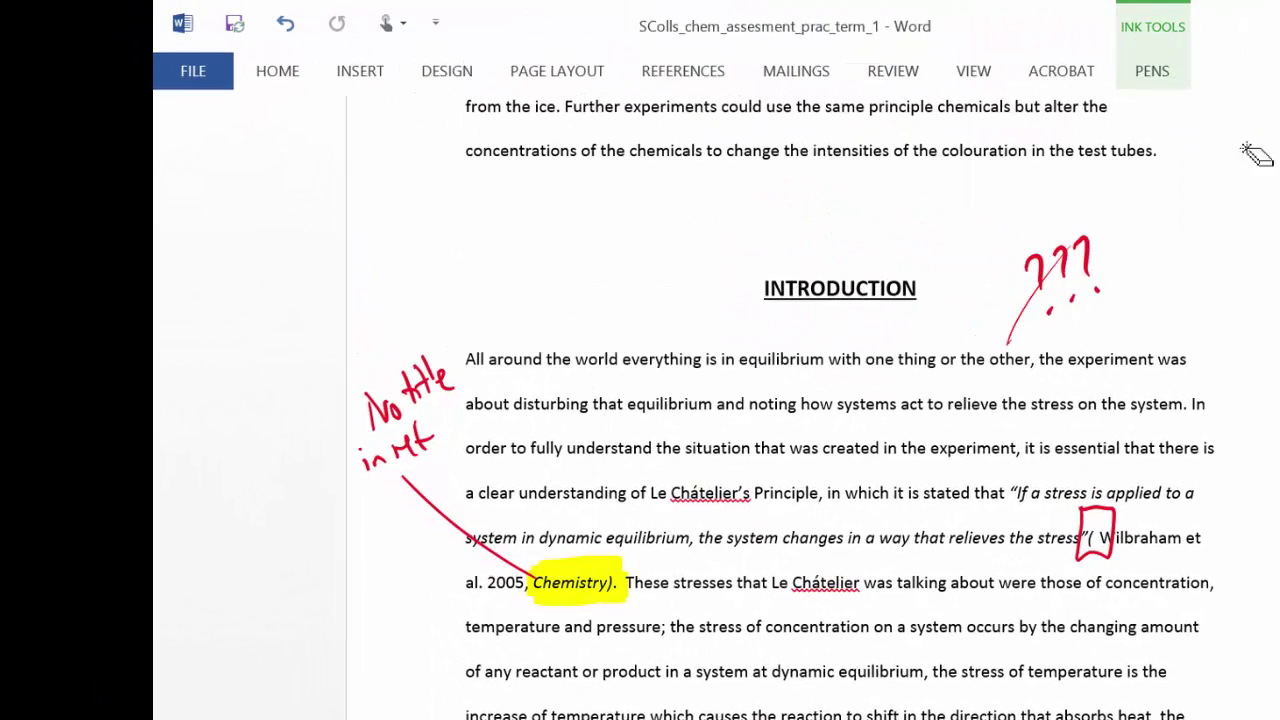
click(1158, 70)
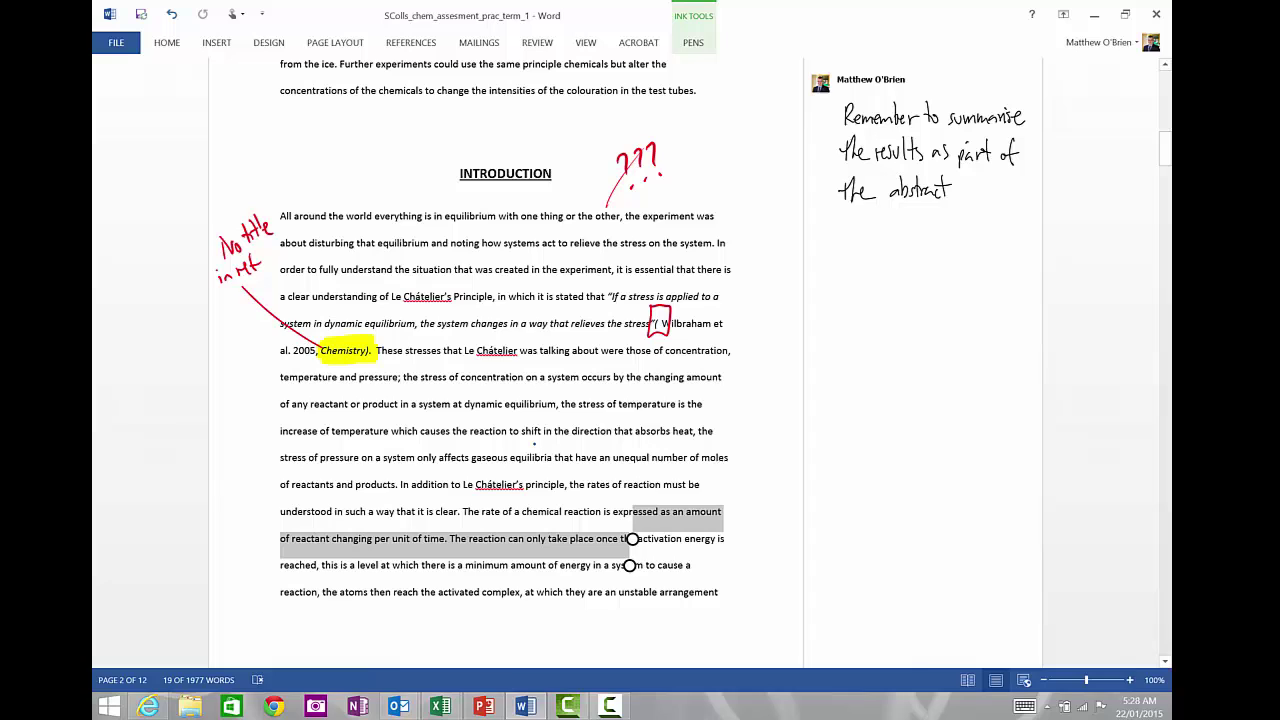
mouse_move(528, 441)
mouse_down()
mouse_move(566, 468)
mouse_move(512, 441)
mouse_up()
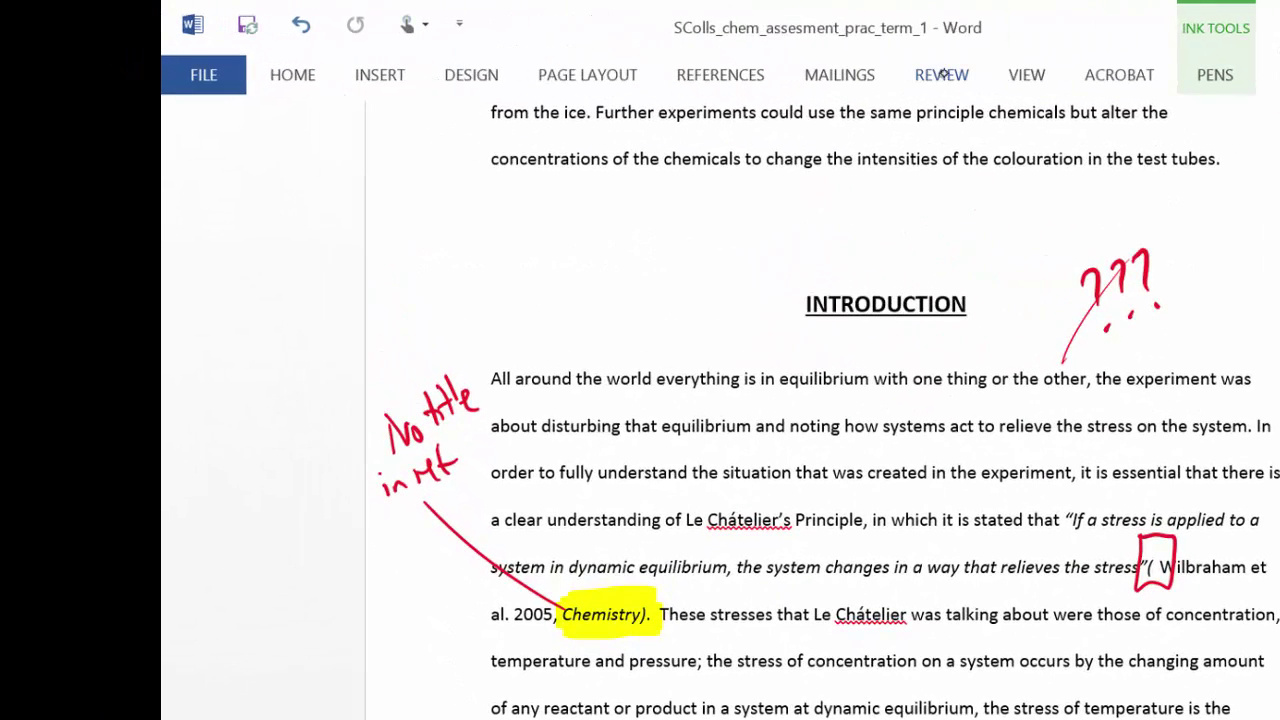
Attach an ink comment to the selected text on reaction rate and handwrite "My comment" in it.
click(944, 68)
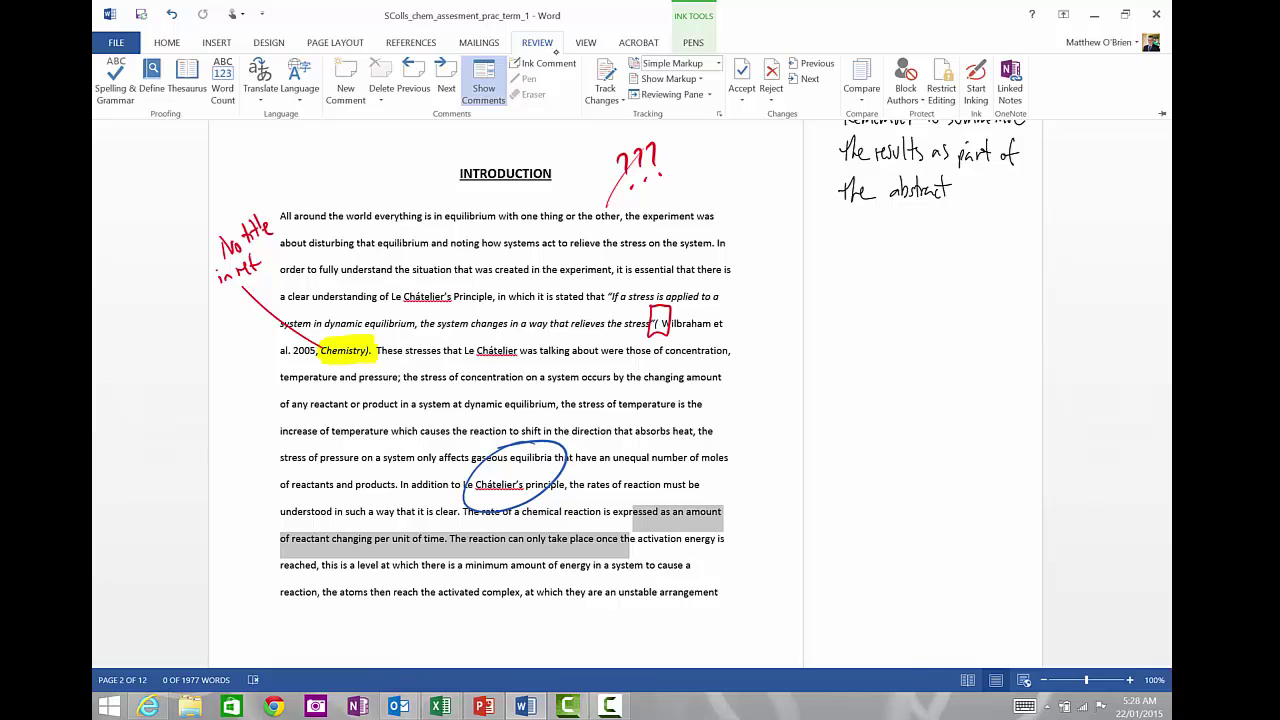
click(543, 63)
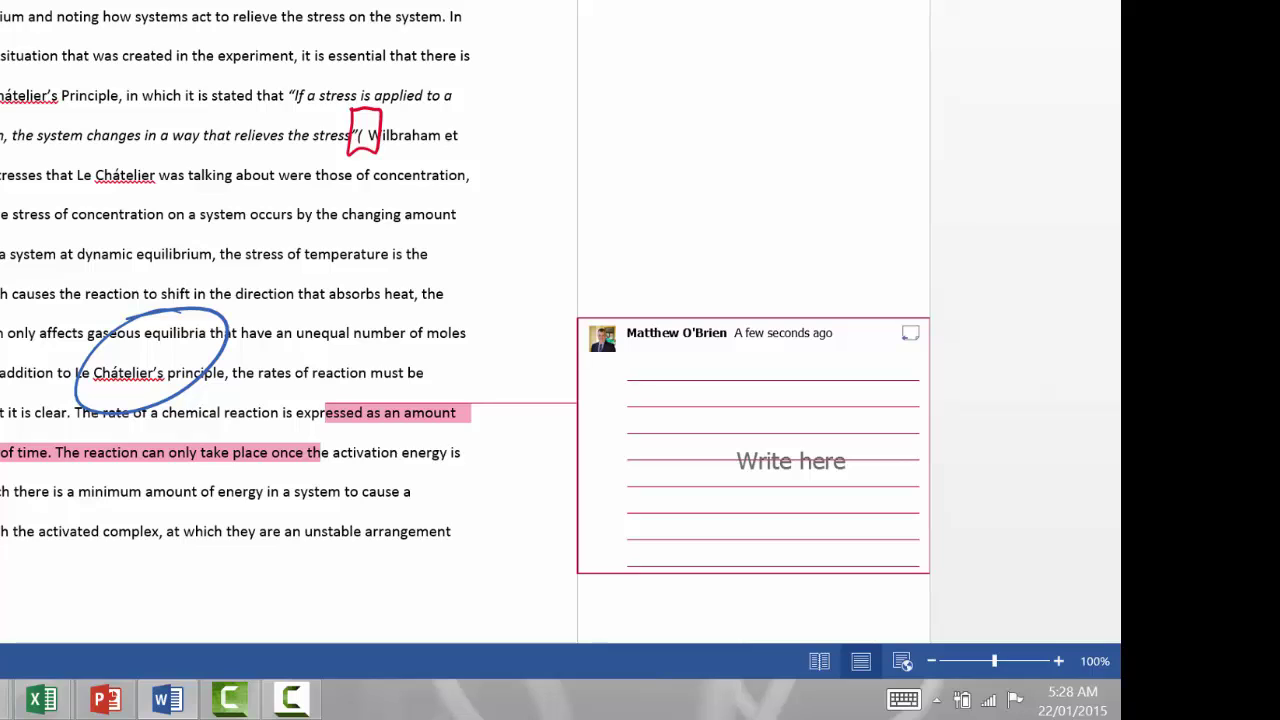
mouse_move(641, 405)
mouse_down()
mouse_move(648, 372)
mouse_move(676, 428)
mouse_move(736, 398)
mouse_move(796, 408)
mouse_up()
drag(780, 388, 804, 386)
click(759, 153)
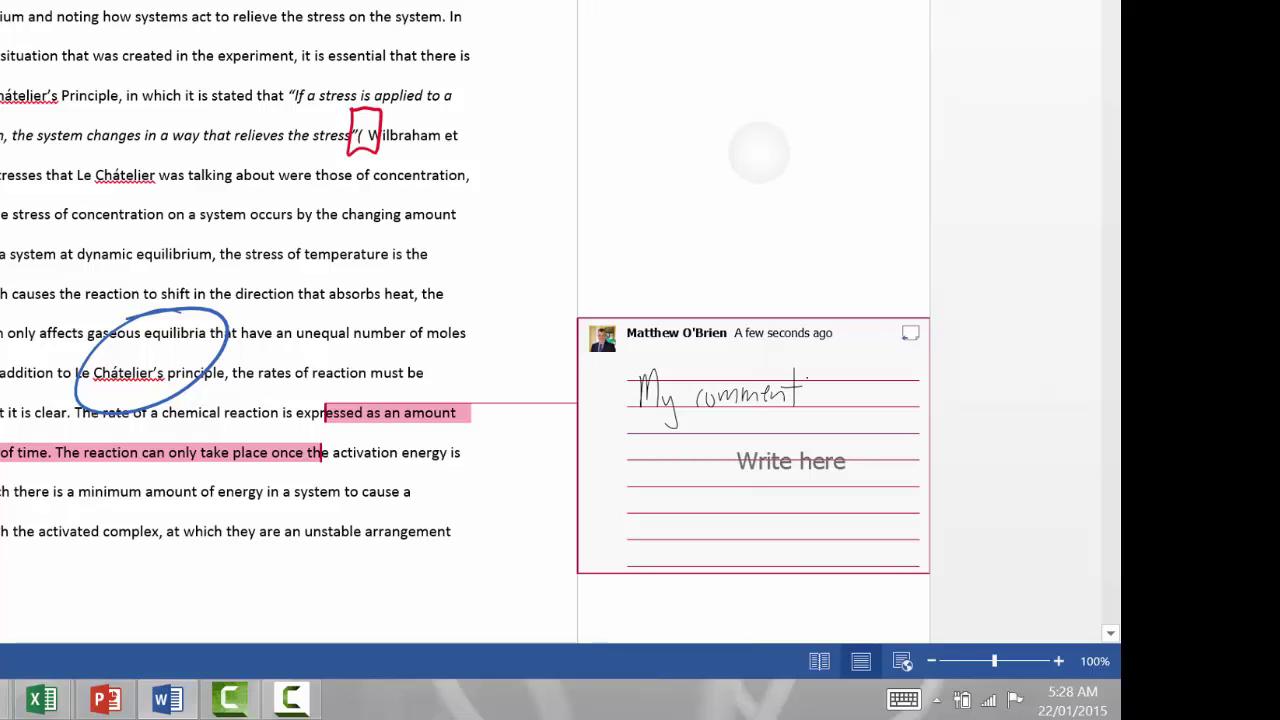
click(755, 168)
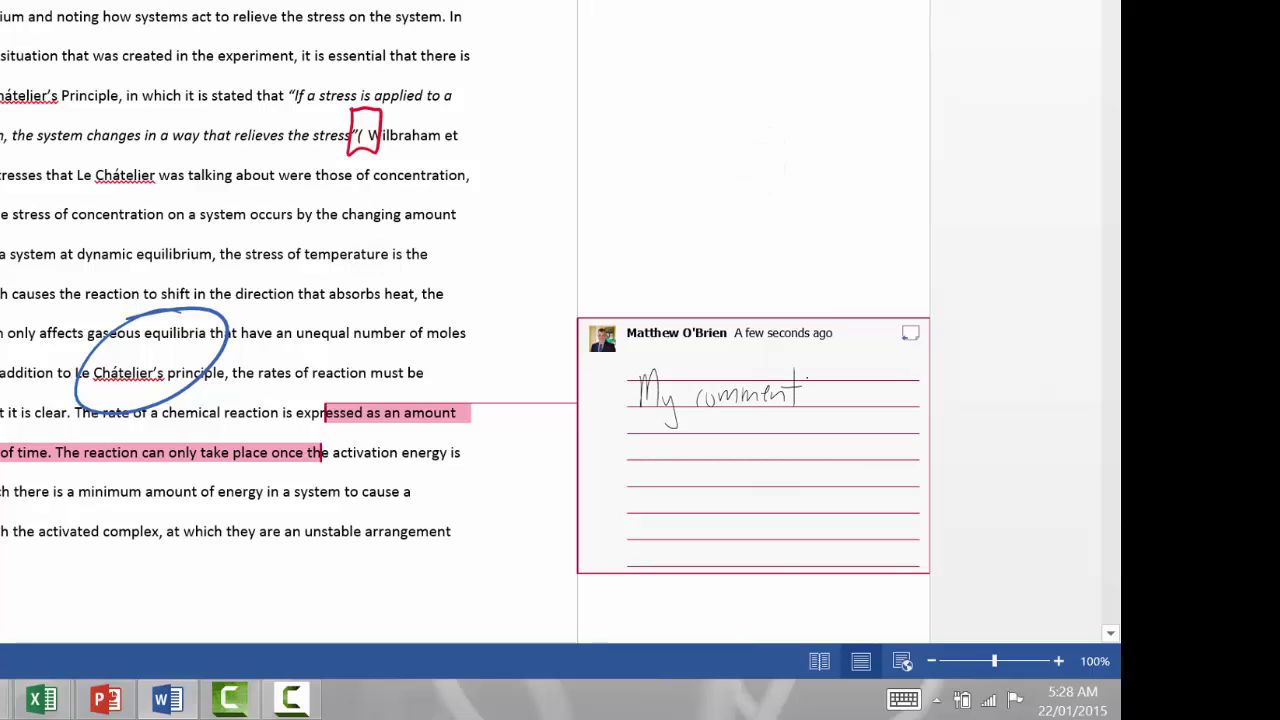
click(374, 274)
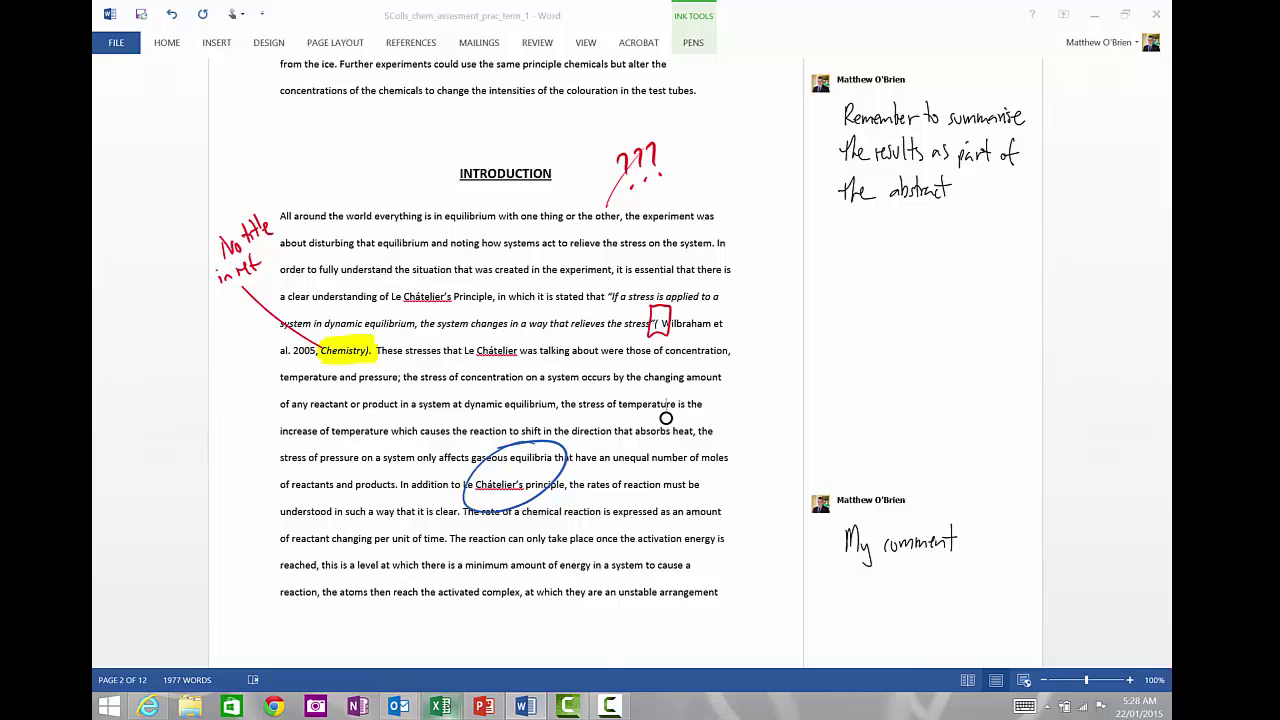
Switch to the Excel workbook "distance time rot 3" and view its annotated distance-time chart.
mouse_move(440, 706)
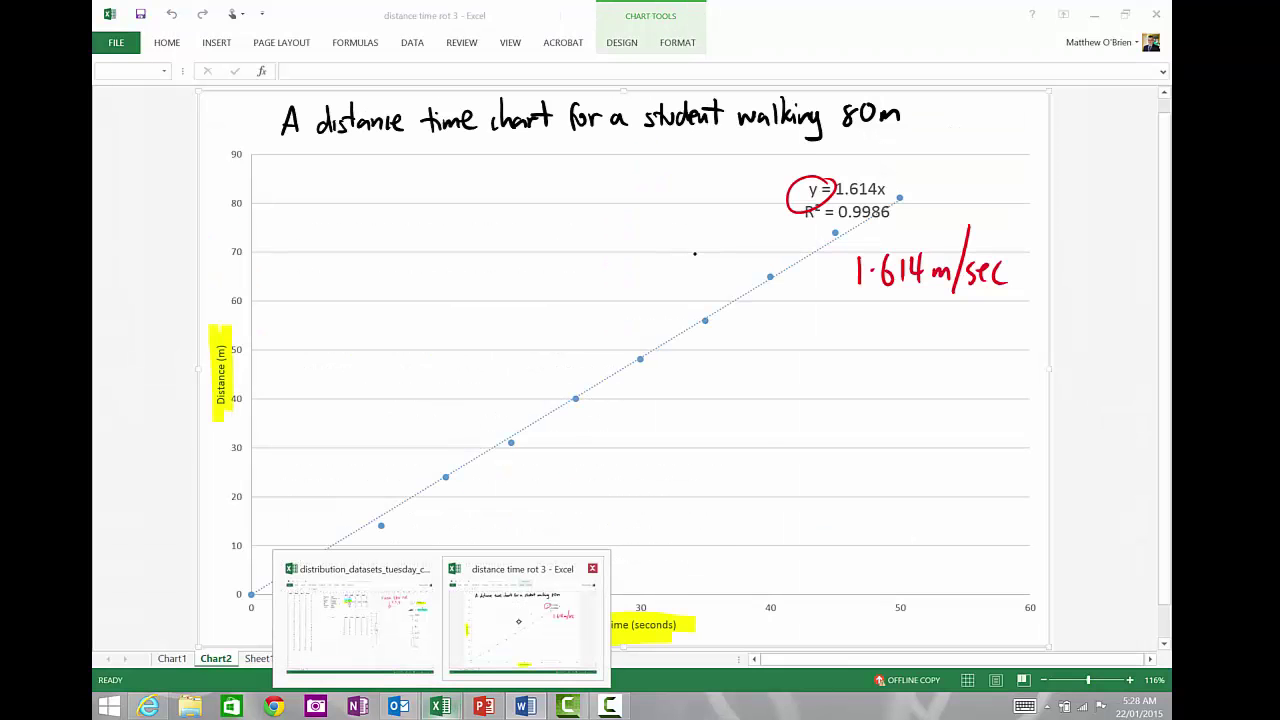
click(521, 623)
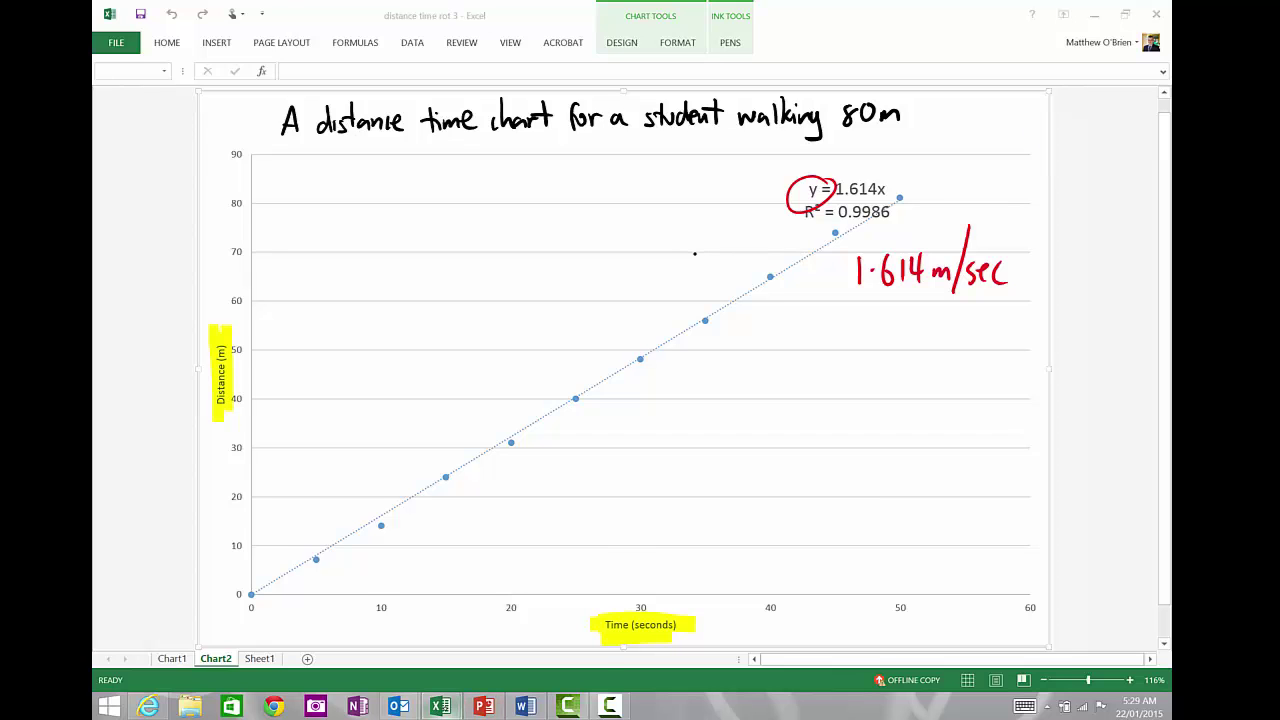
In the workbook distribution_datasets_tuesday_complete, highlight the box of the hand-drawn box plot in green, from 4 to 7.
mouse_move(440, 706)
click(355, 615)
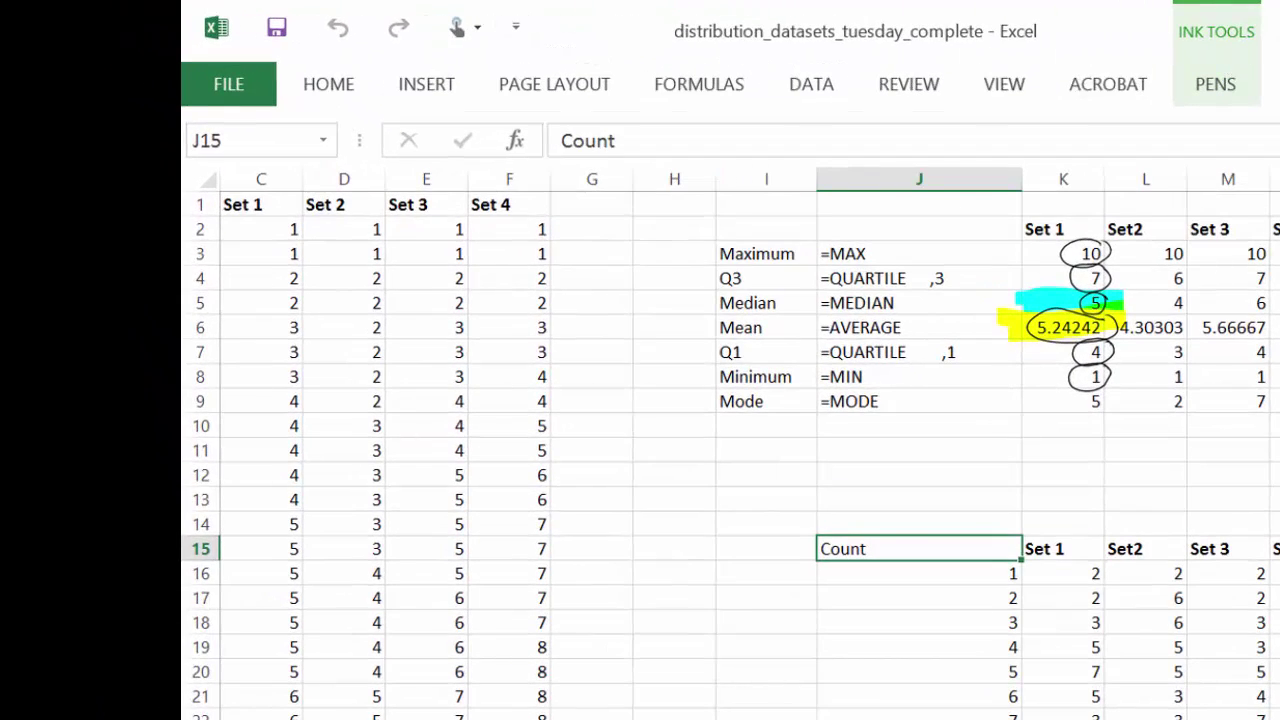
click(1214, 84)
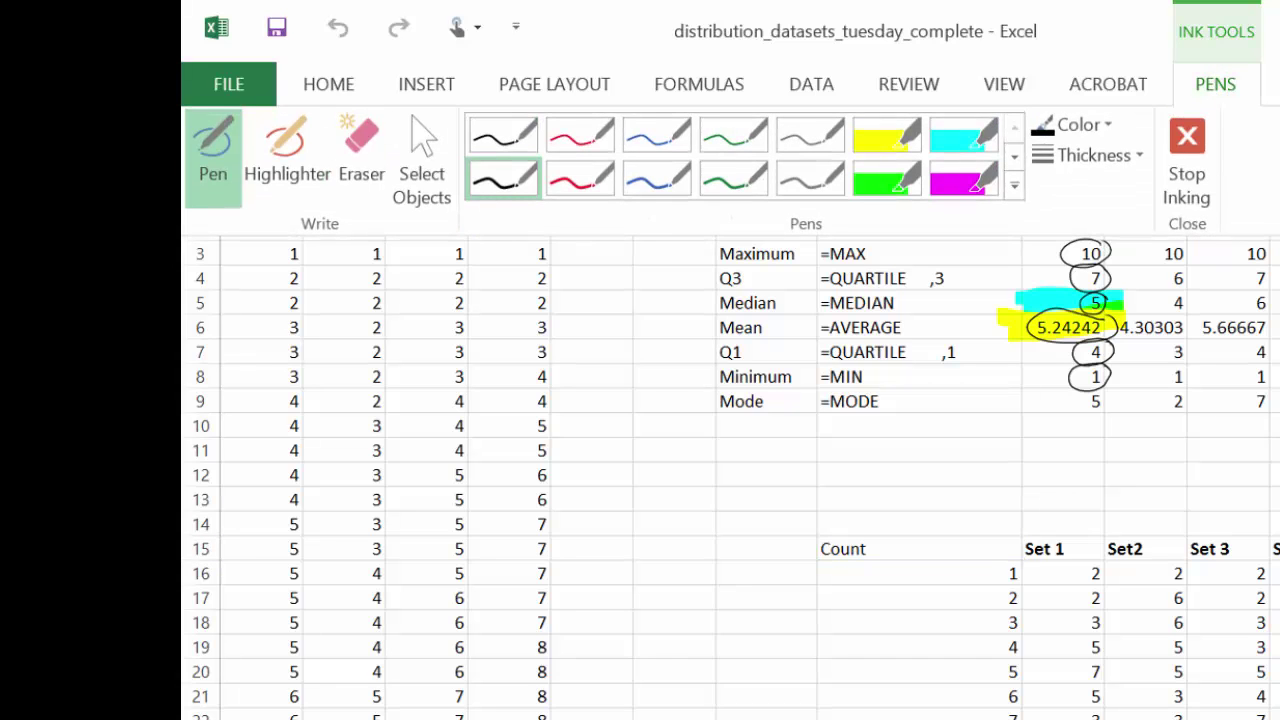
click(887, 178)
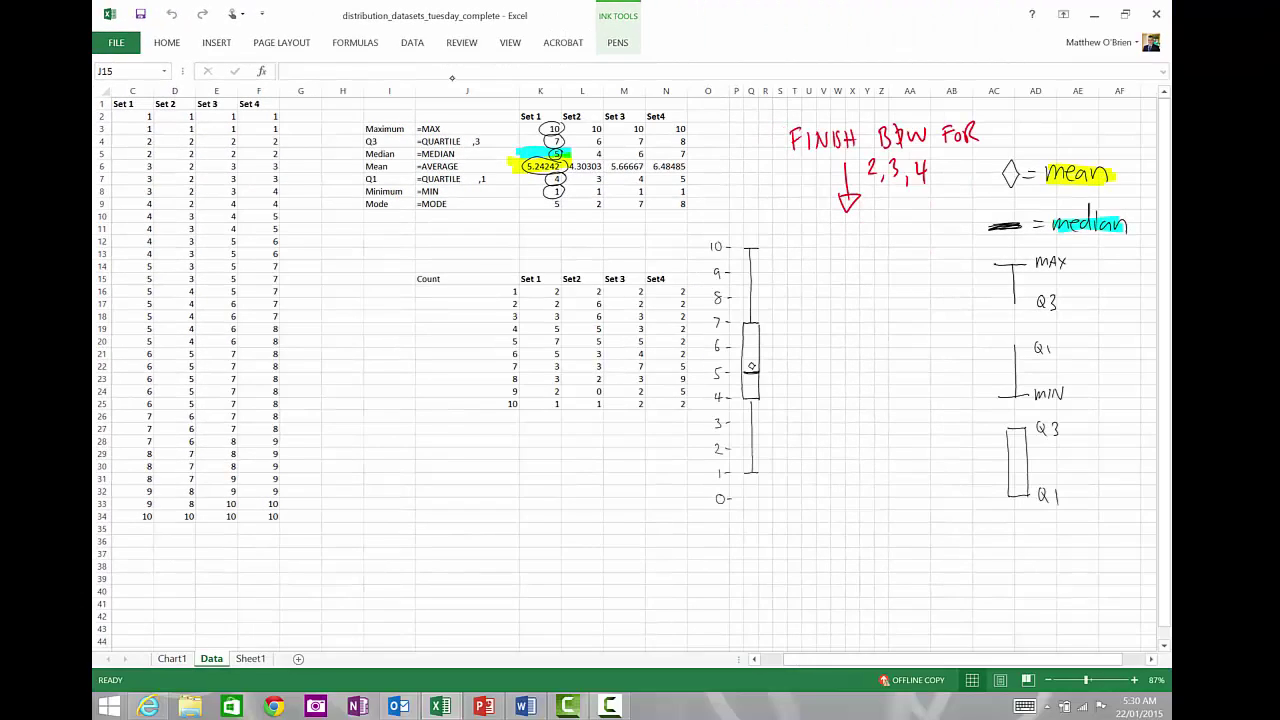
mouse_move(752, 324)
mouse_down()
mouse_move(760, 402)
mouse_move(750, 316)
mouse_up()
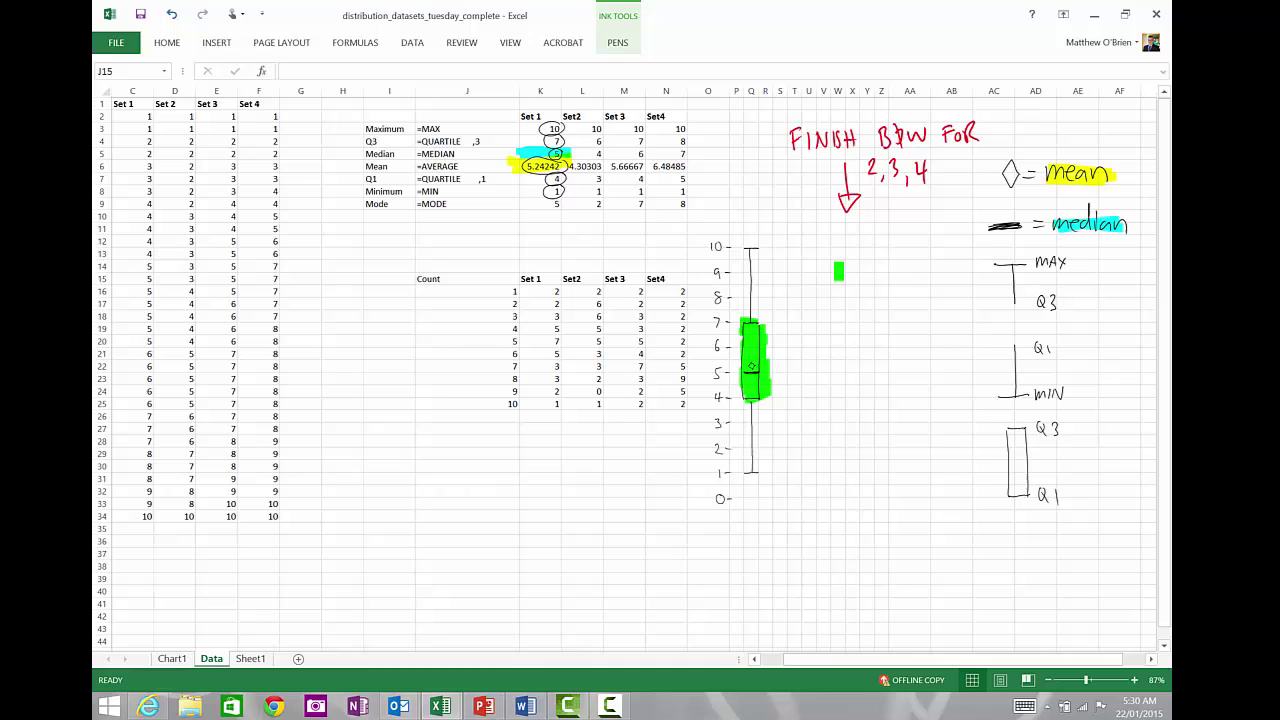
Switch to the PPT_examples presentation in PowerPoint and view the handwritten notes on slides 1 and 2.
click(486, 706)
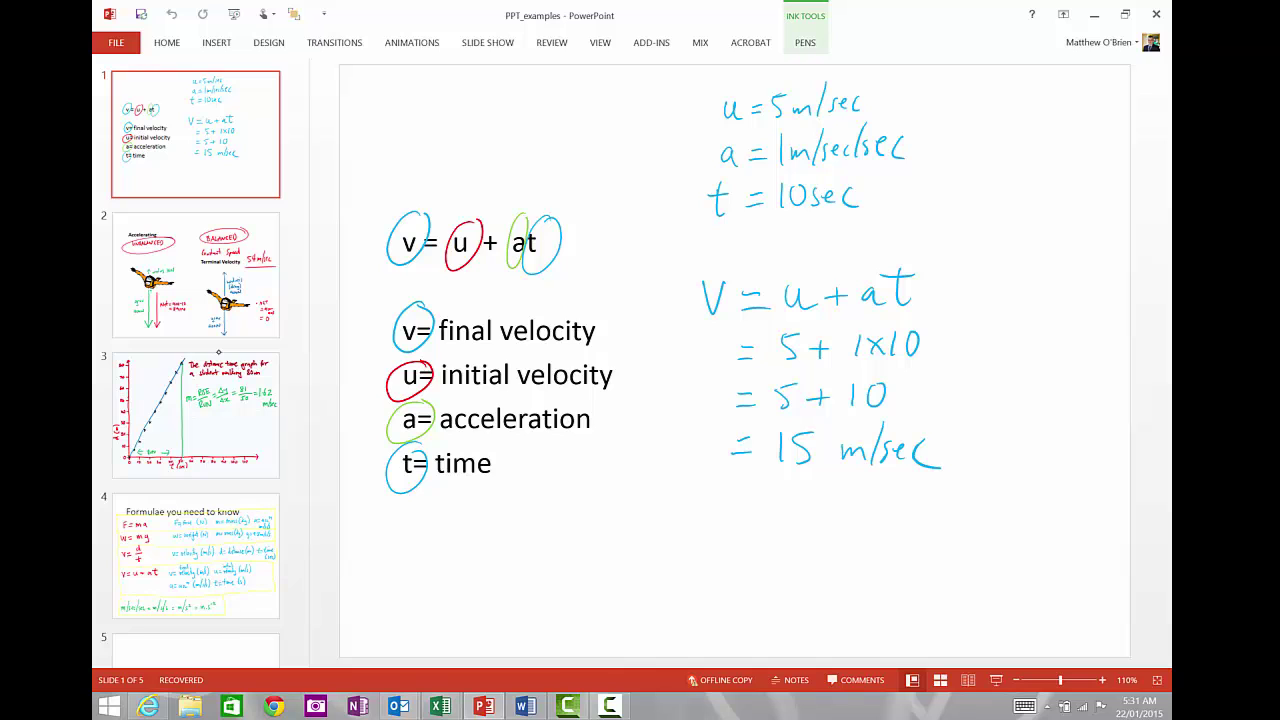
key(Down)
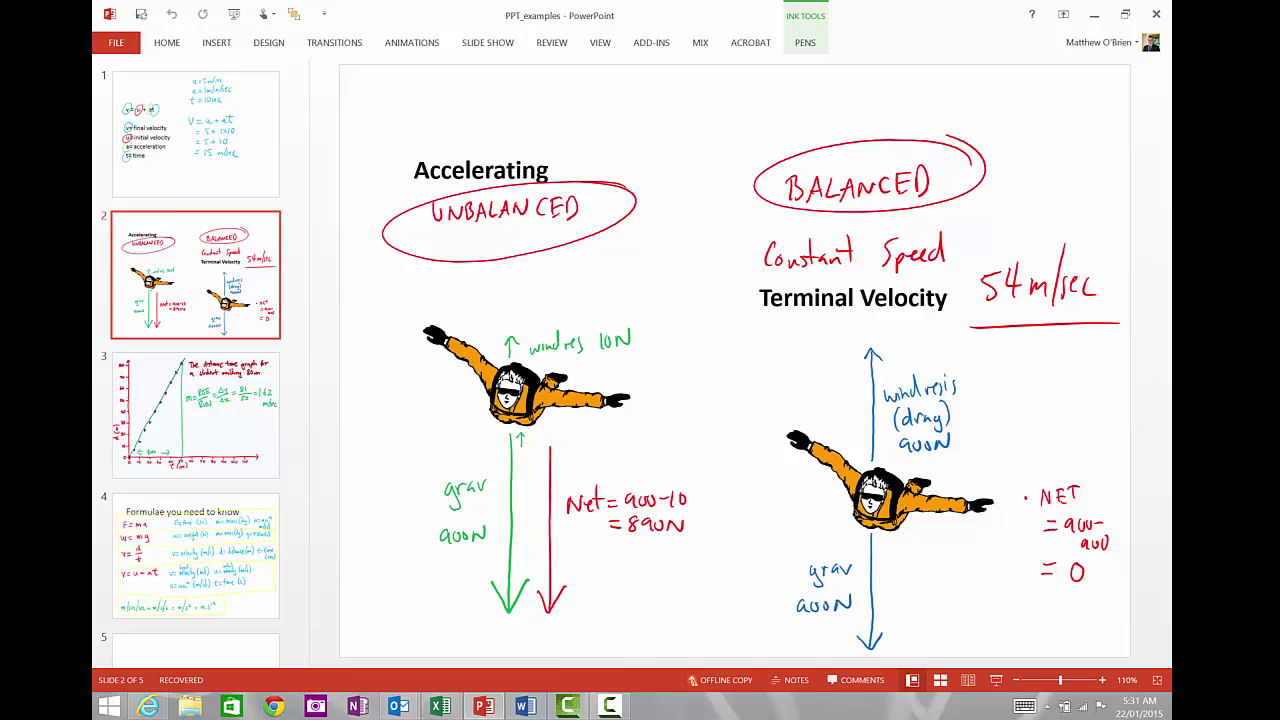
Draw two separate square house bodies in blue ink on the blank slide 5.
click(222, 650)
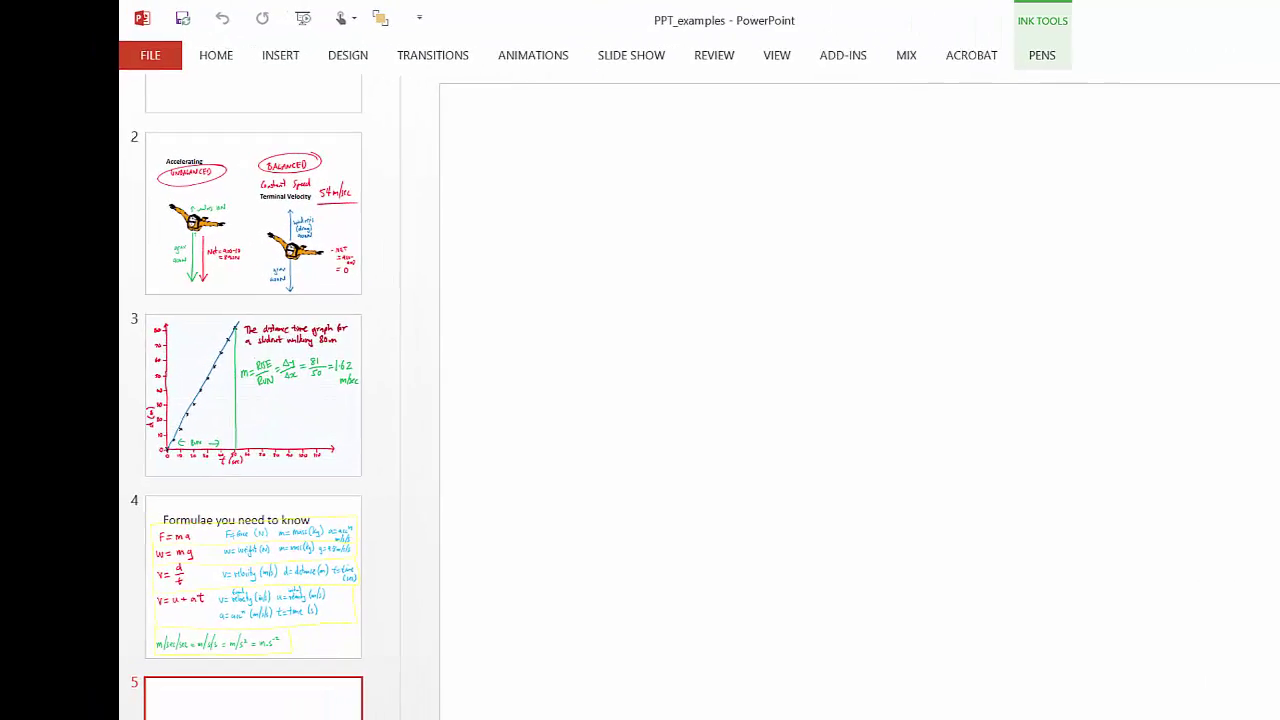
click(1203, 60)
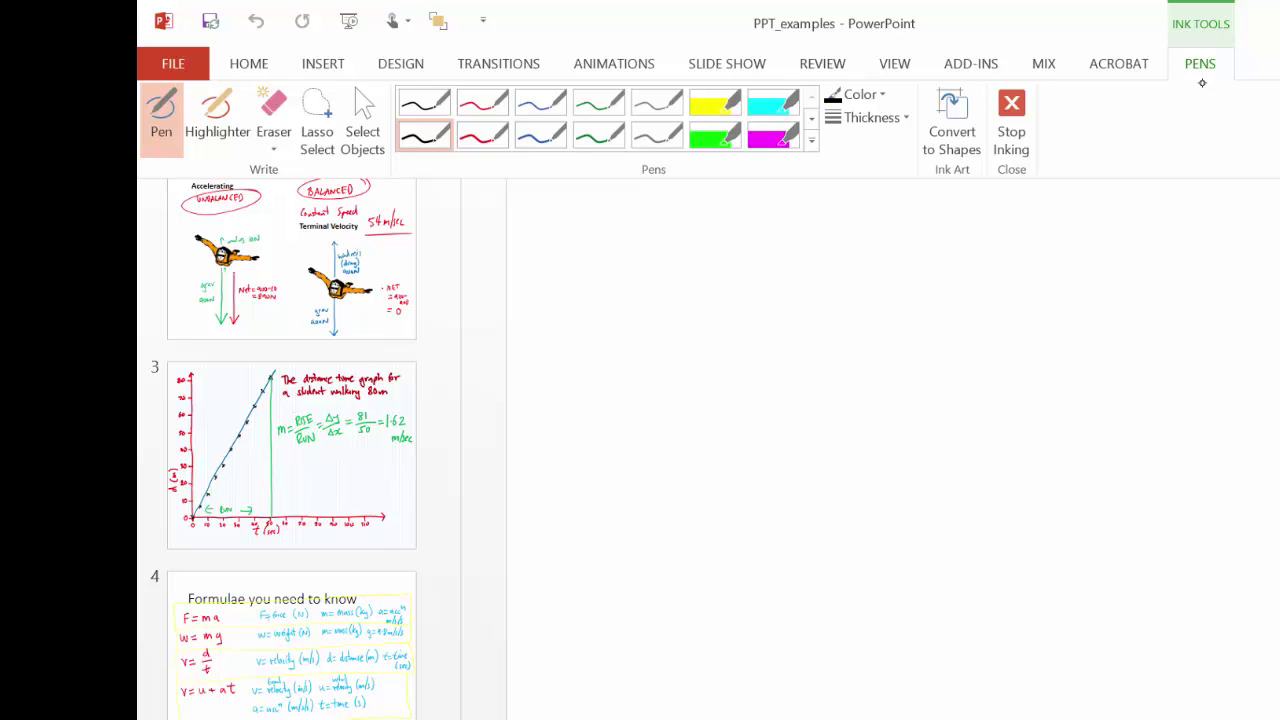
click(518, 104)
mouse_move(660, 276)
mouse_down()
mouse_move(754, 379)
mouse_move(677, 260)
mouse_up()
mouse_move(1164, 607)
mouse_down()
mouse_move(1279, 705)
mouse_move(1180, 563)
mouse_up()
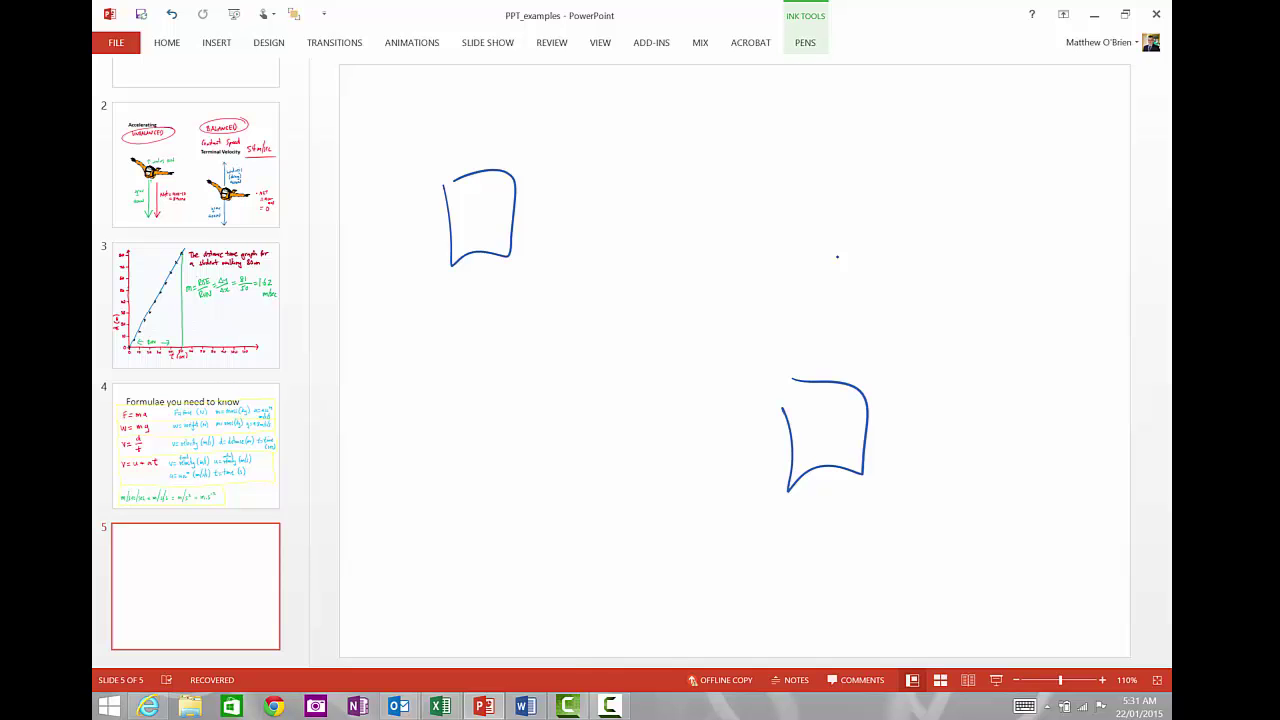
Present slide 5, draw roofs, windows and doors on both houses in green ink, and keep the annotations when ending the show.
click(996, 680)
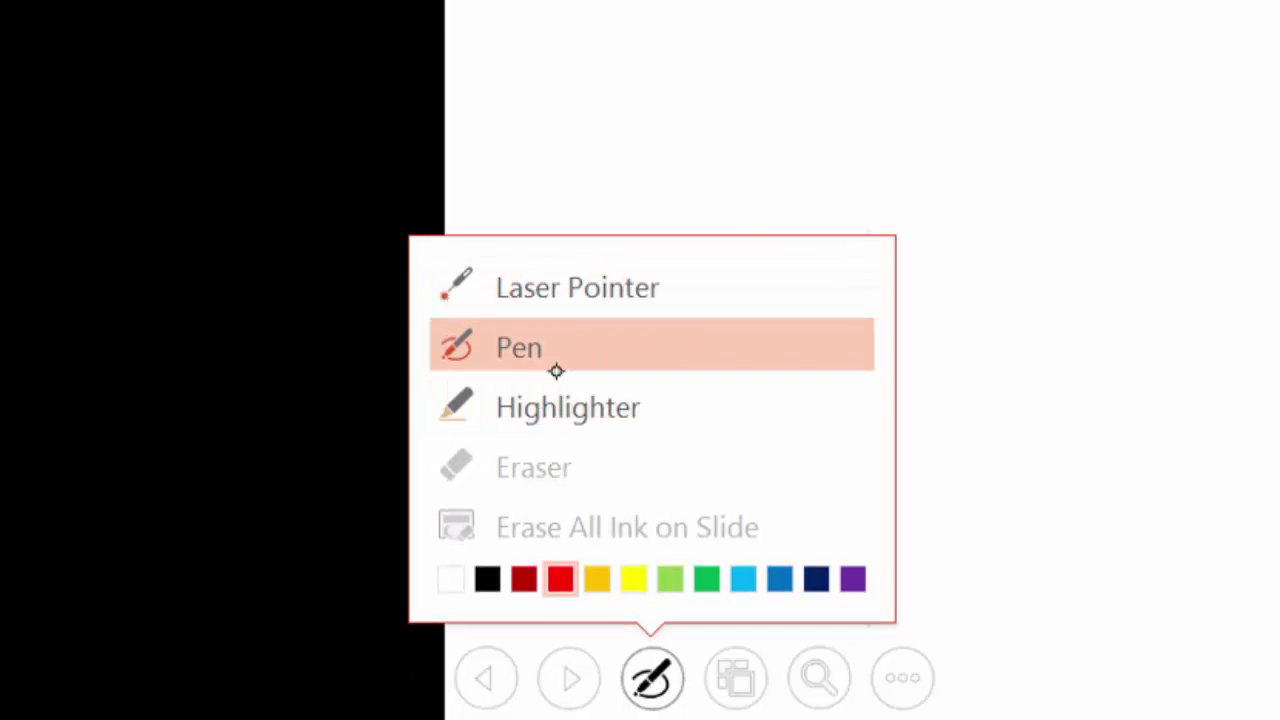
click(528, 343)
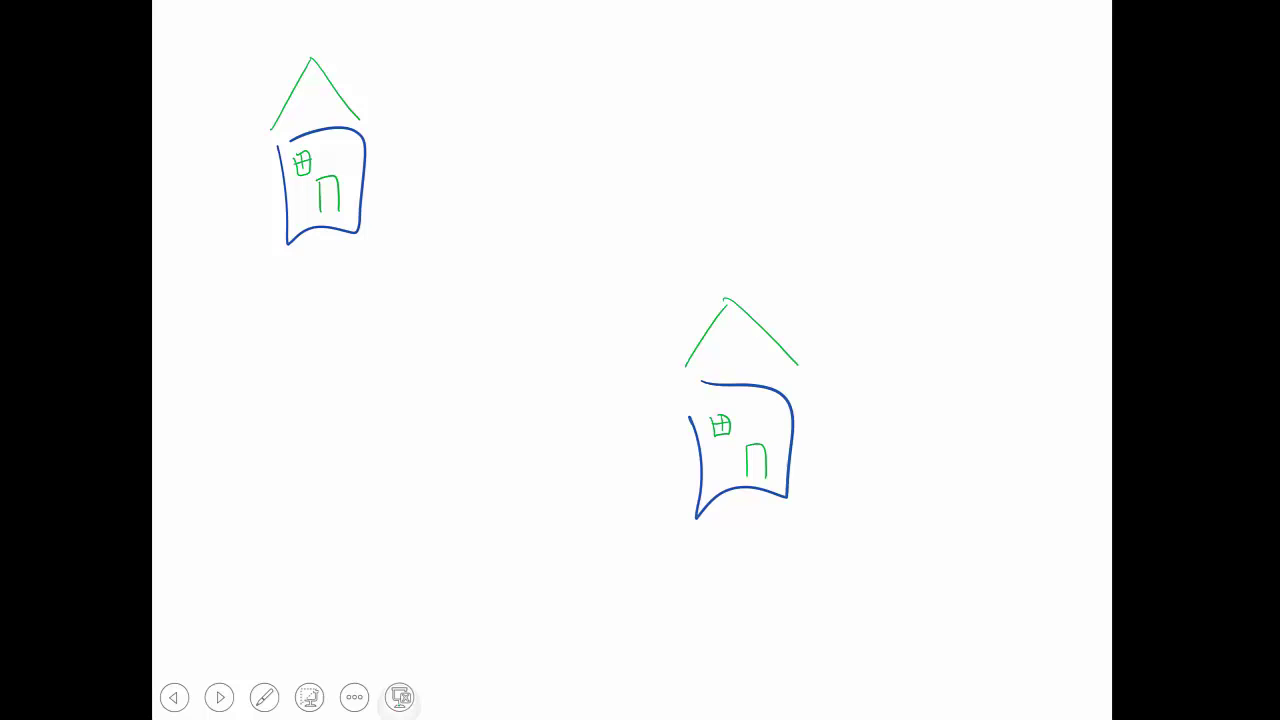
key(Escape)
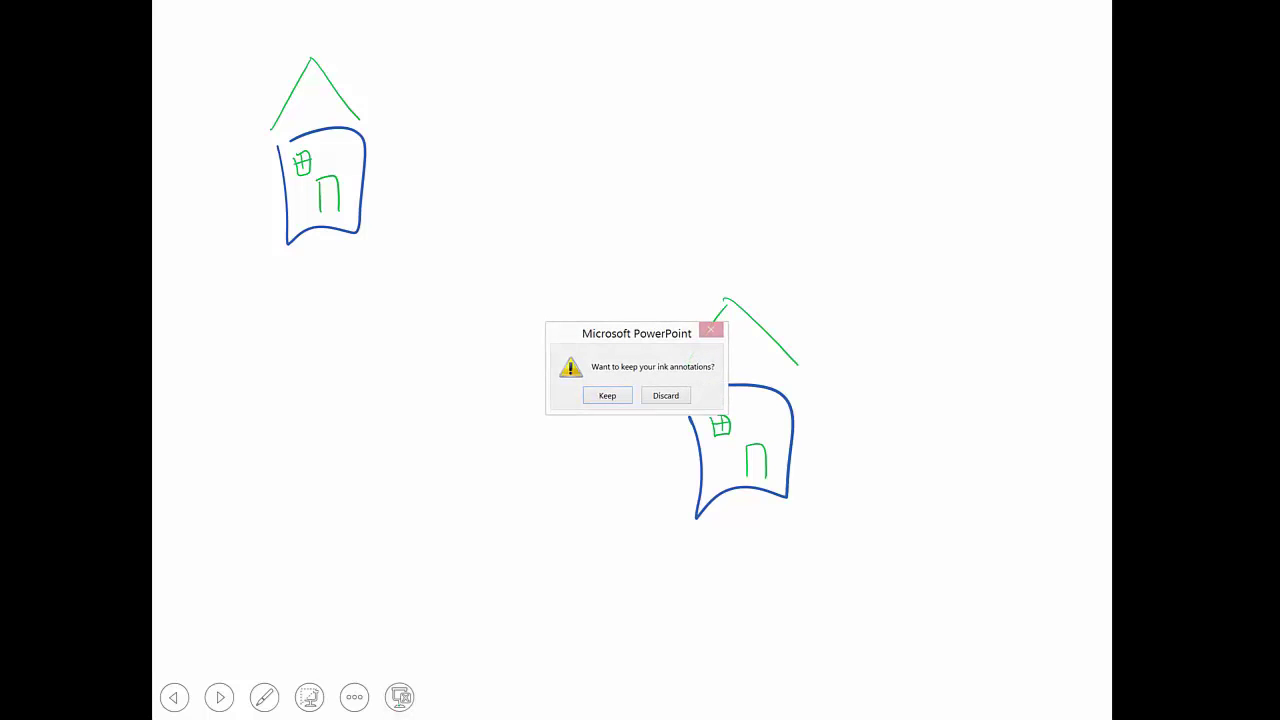
click(604, 393)
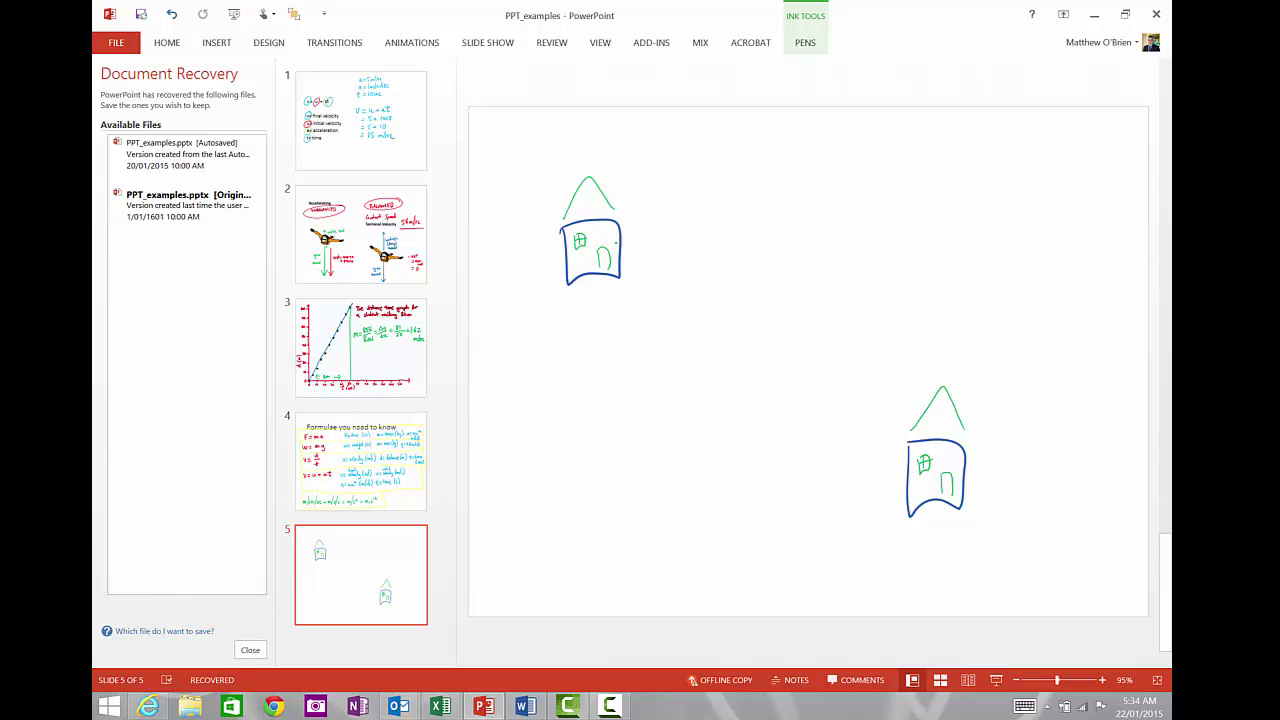
Select the green roofs, windows and doors on slide 5 as one ink object and delete them.
click(621, 272)
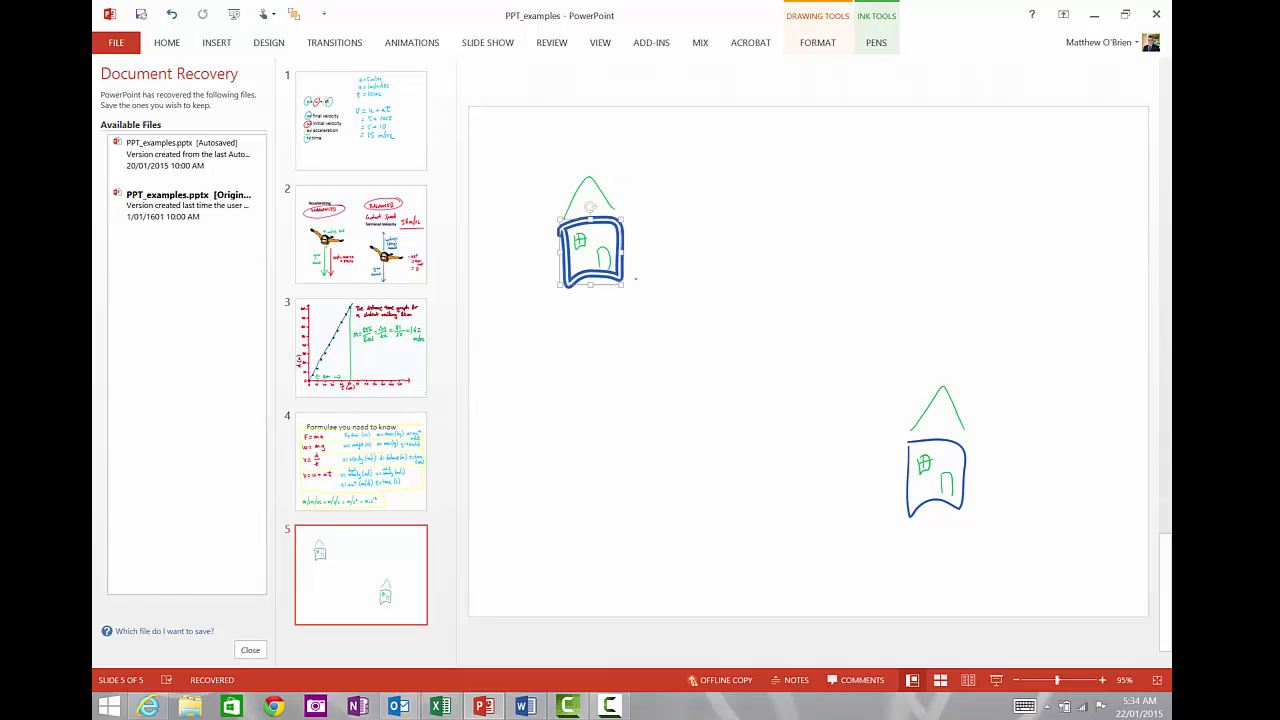
click(965, 470)
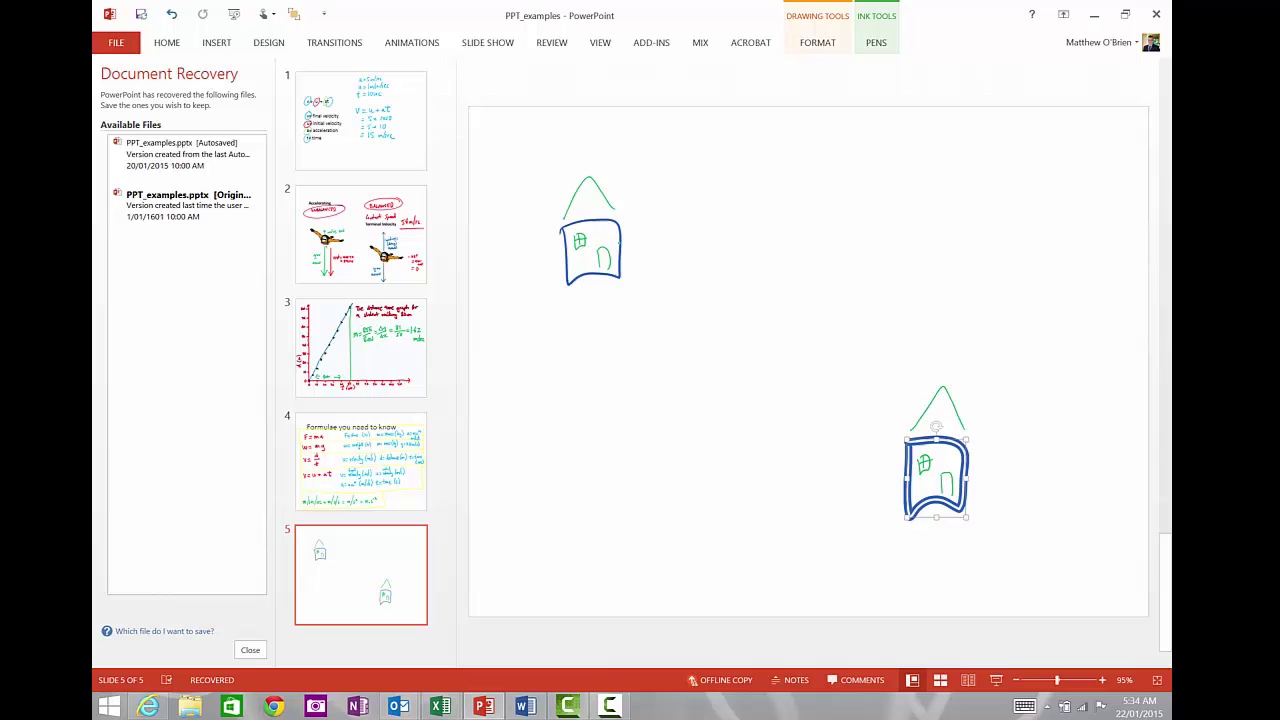
key(Tab)
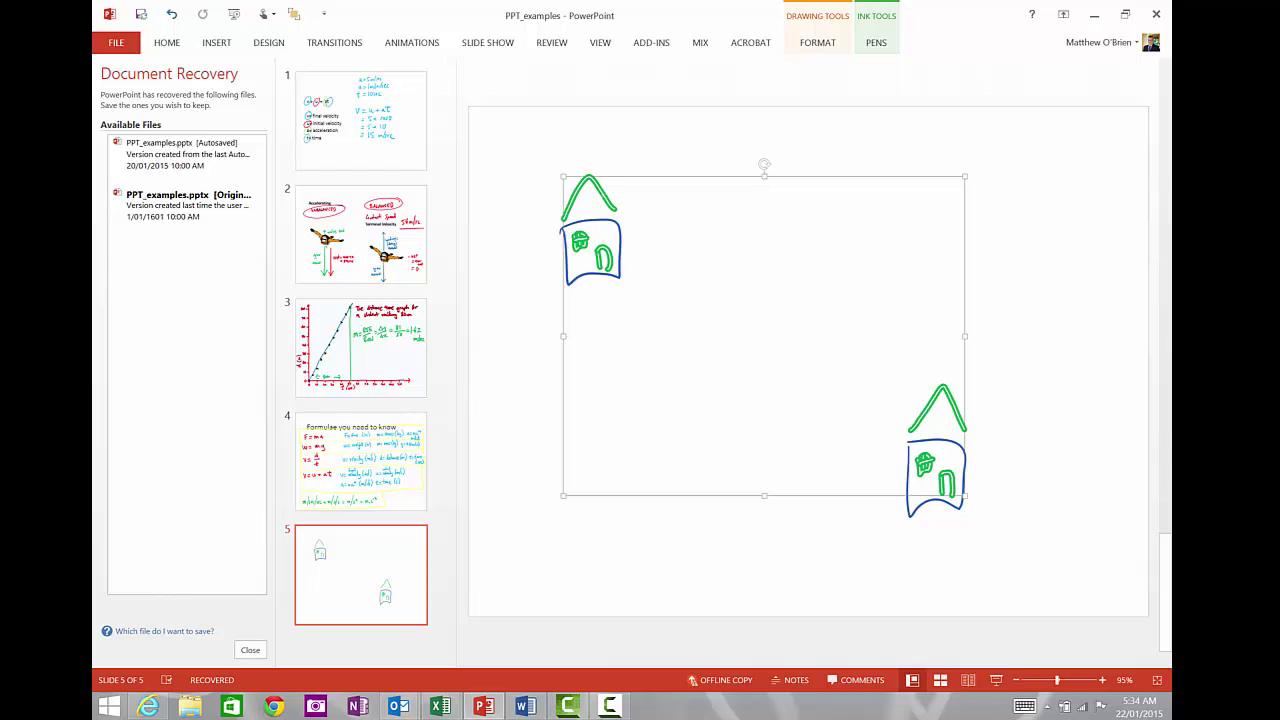
key(Delete)
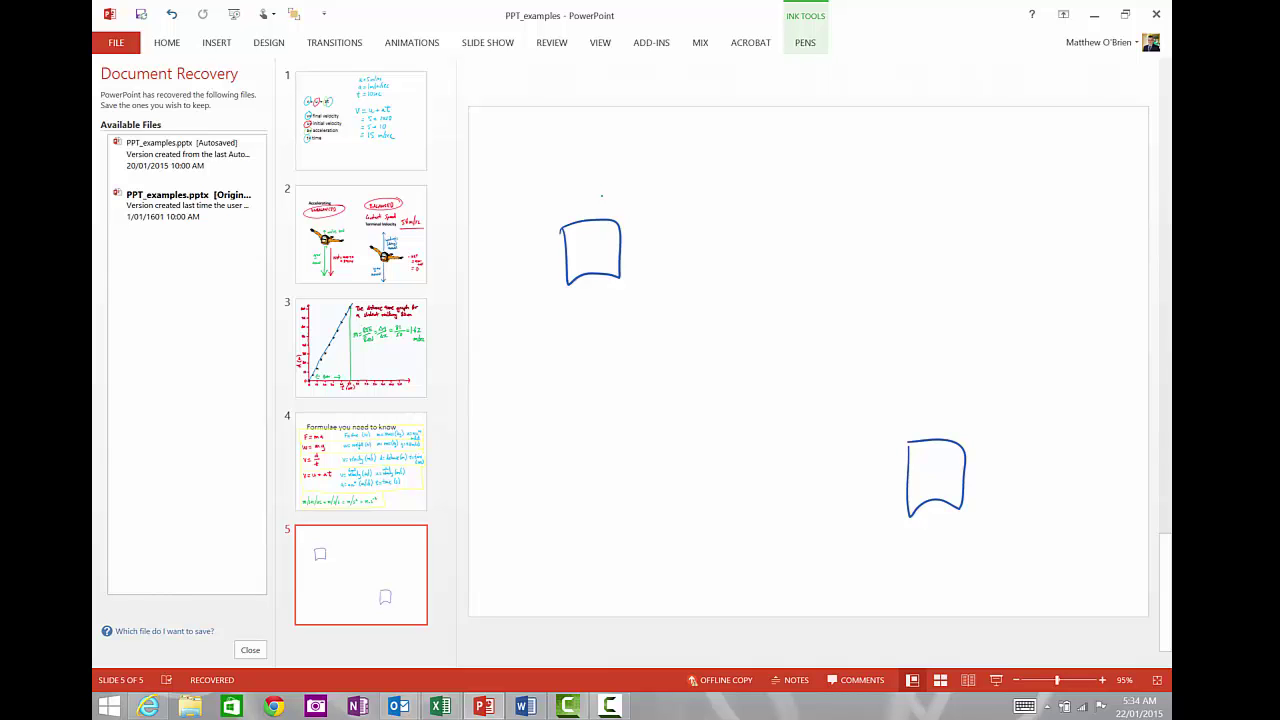
Switch to the Outlook calendar, view the handwritten list in the "Christmas shopping" appointment, and close the appointment.
click(398, 706)
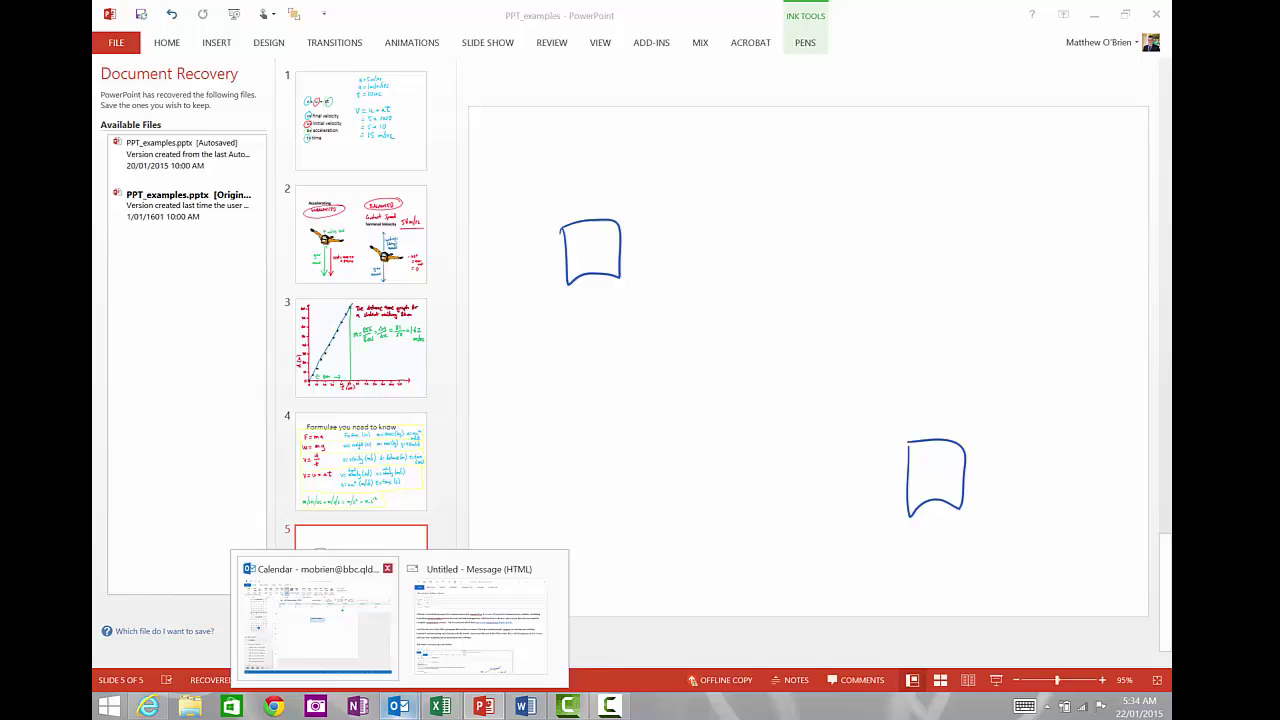
click(317, 620)
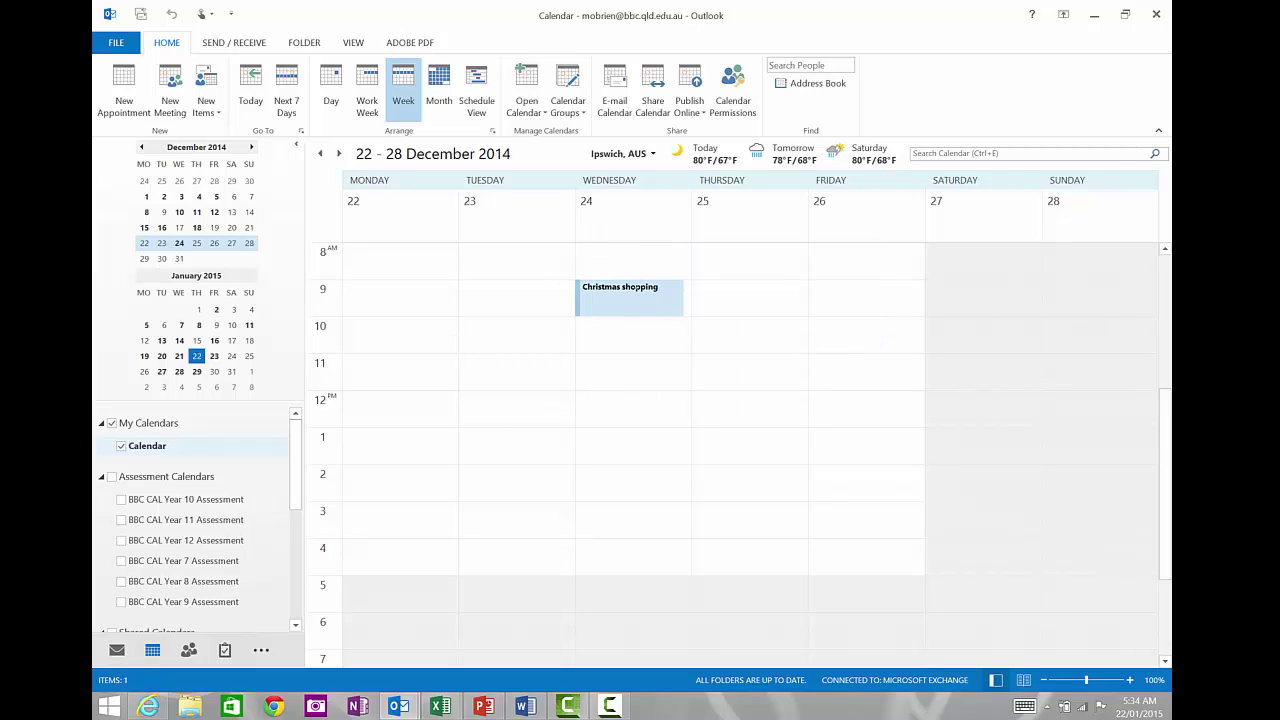
click(624, 297)
double_click(624, 297)
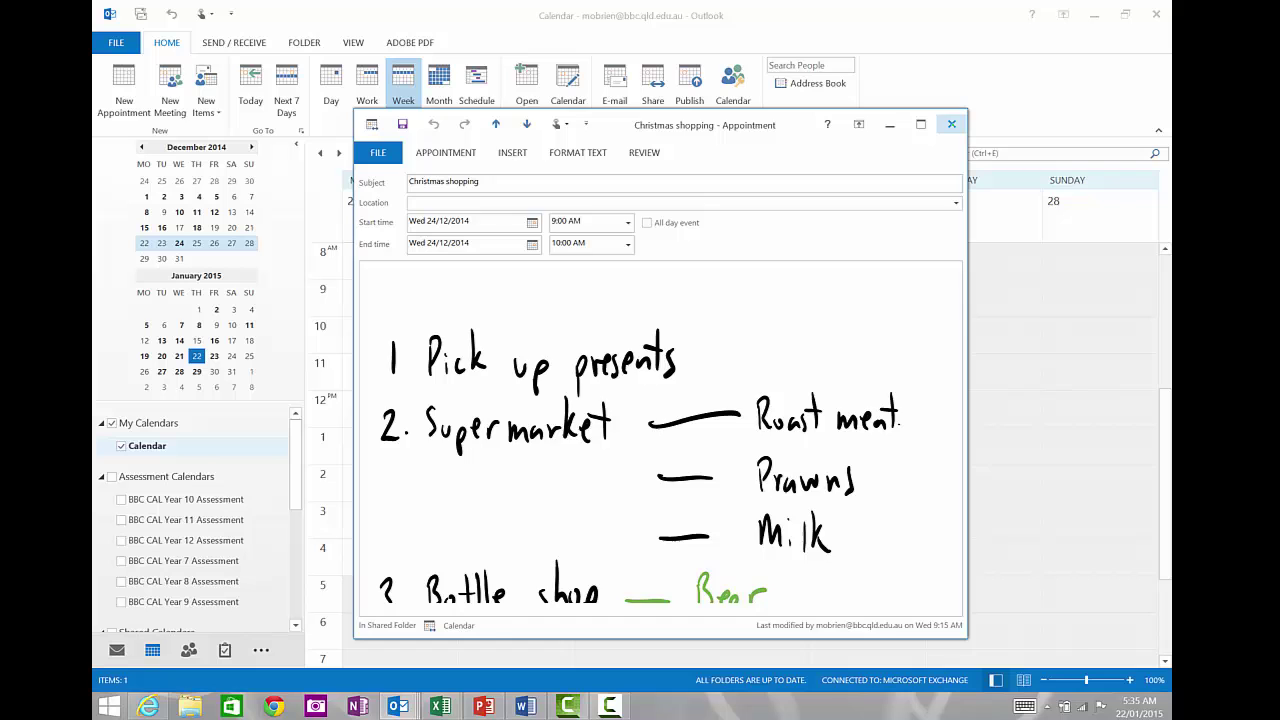
click(951, 124)
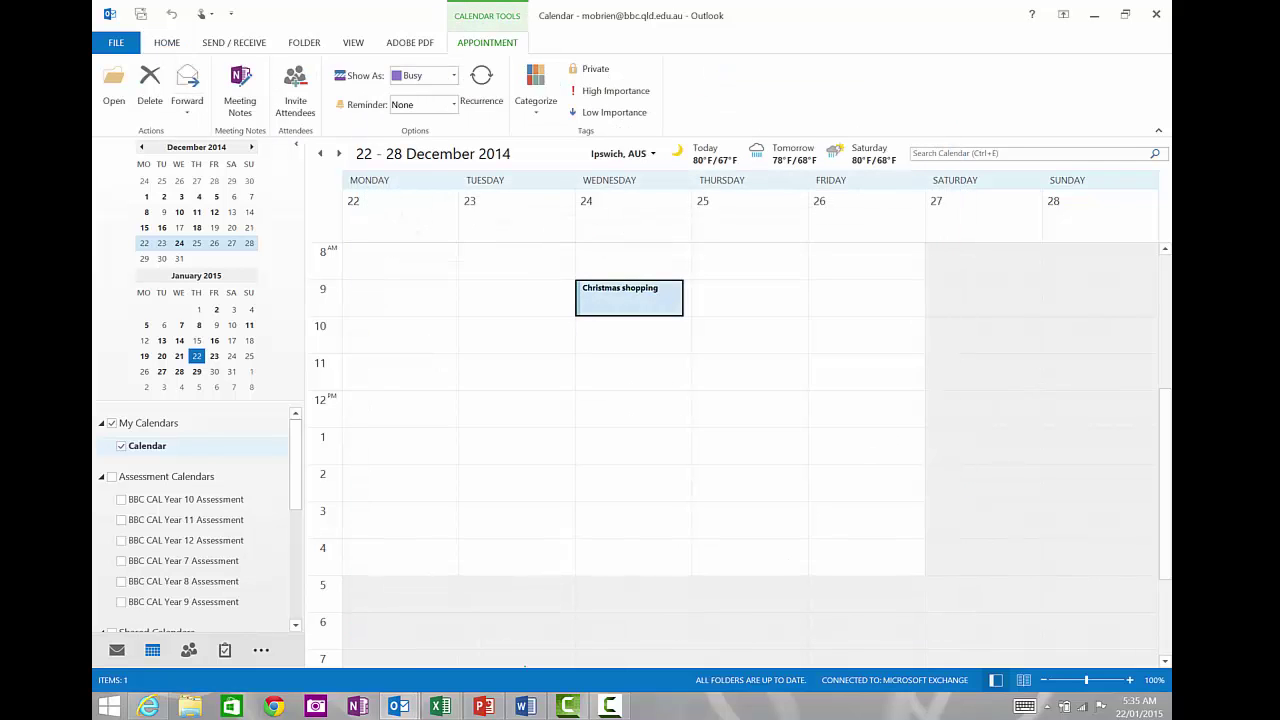
Bring up the untitled email message, maximize it, and open the on-screen handwriting input panel.
mouse_move(400, 706)
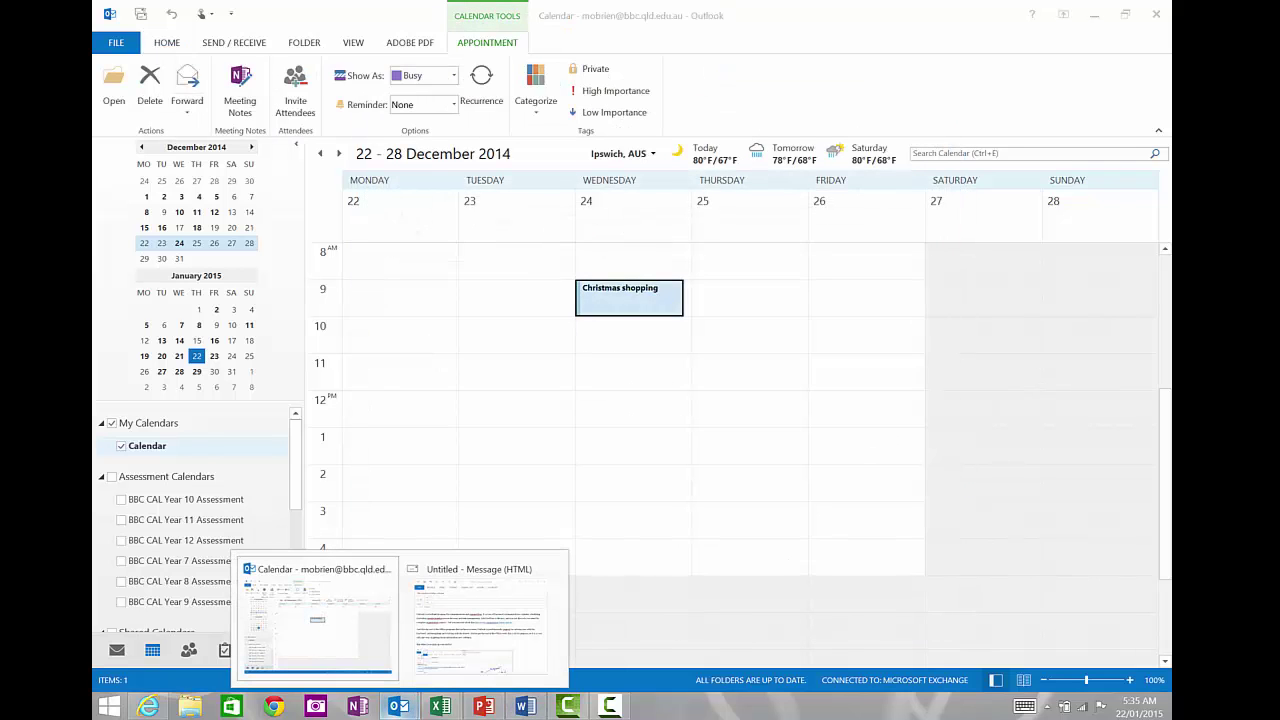
click(500, 607)
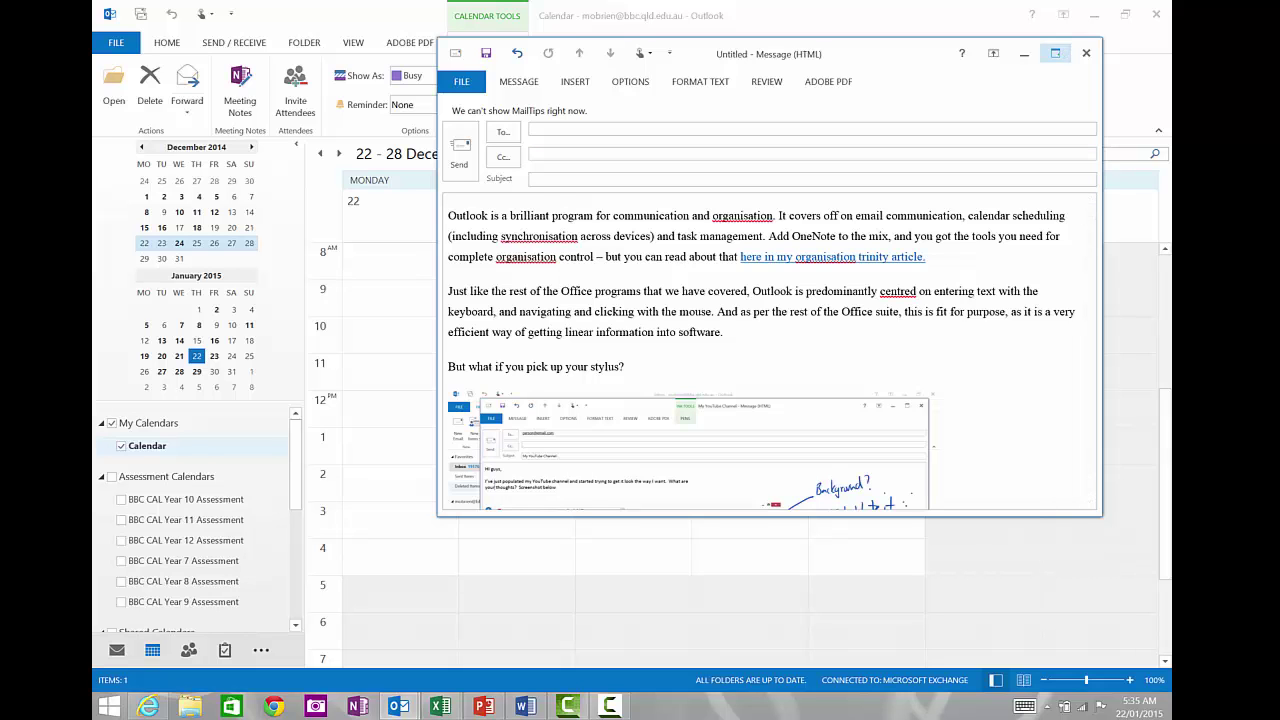
click(1055, 53)
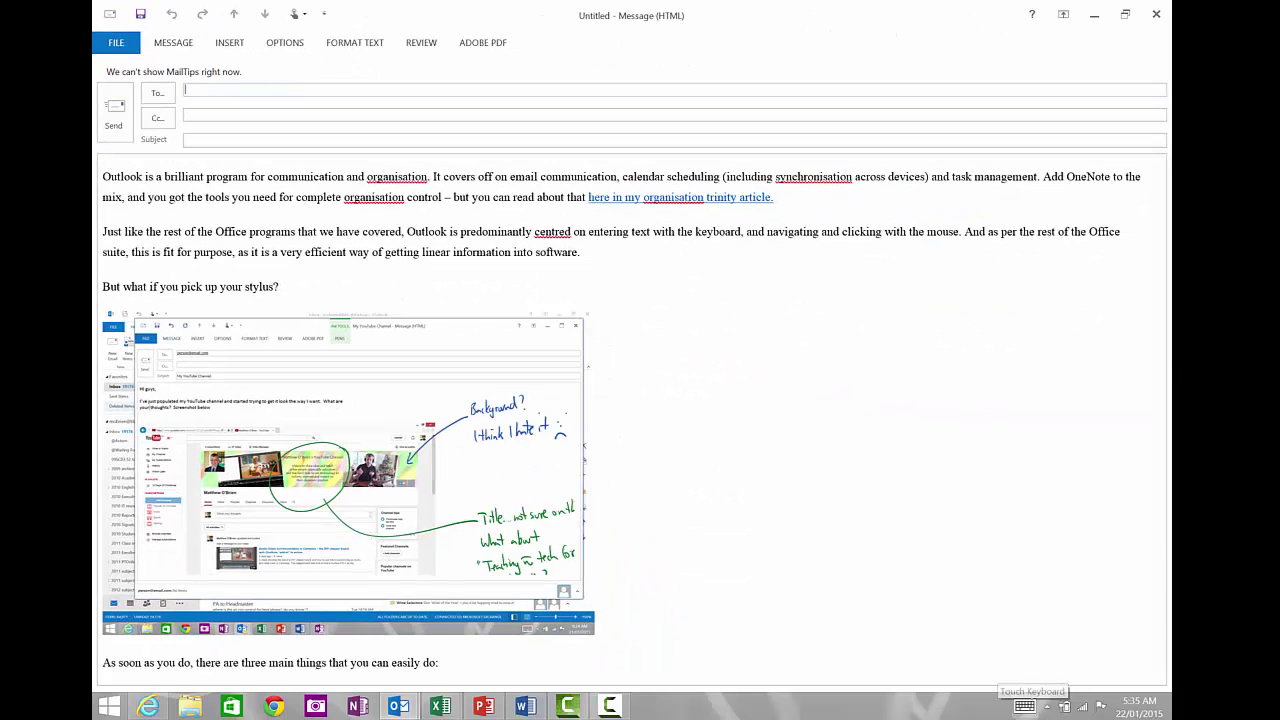
click(1024, 706)
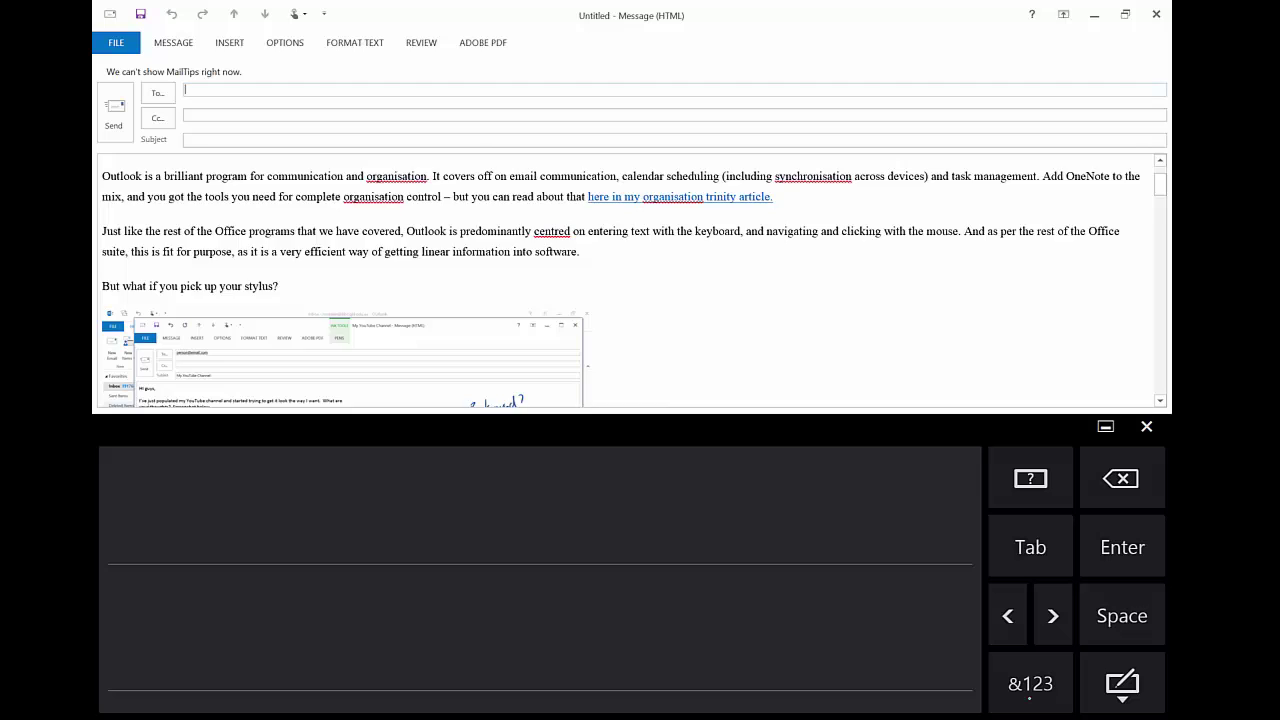
Switch the on-screen input panel to the standard keyboard layout and back to handwriting.
scroll(635, 280, down, 15)
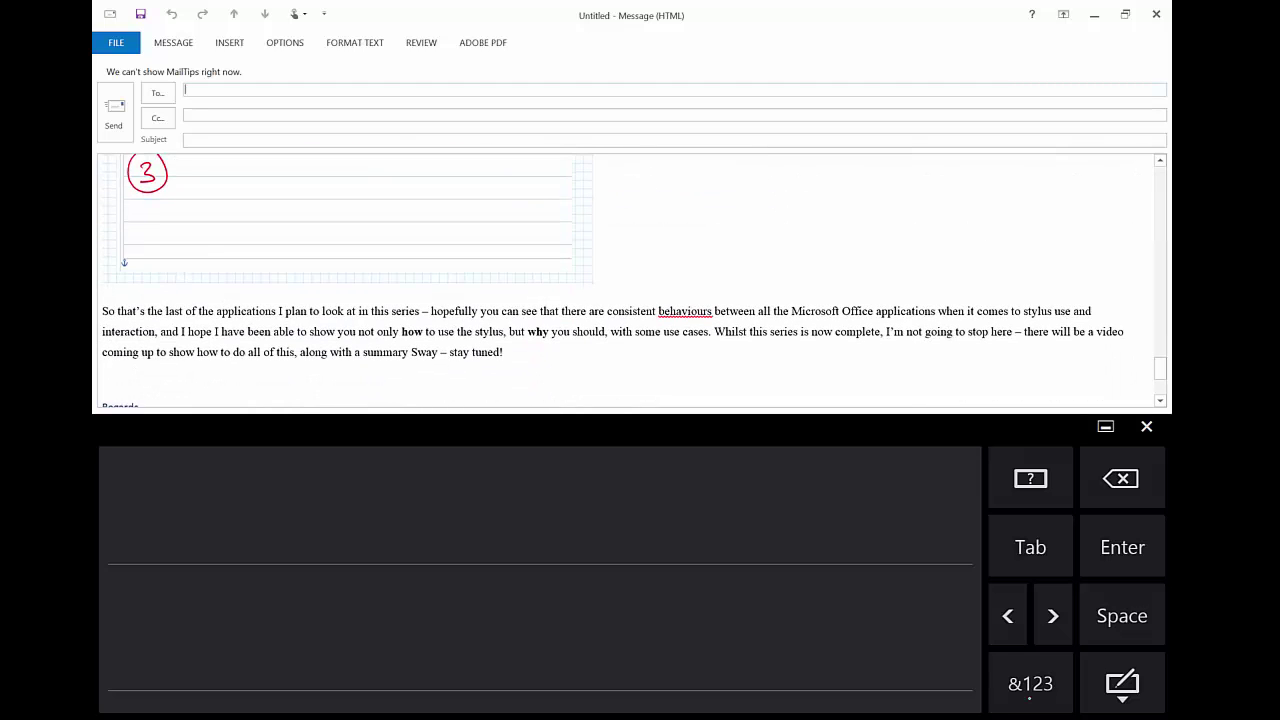
click(1122, 683)
click(976, 649)
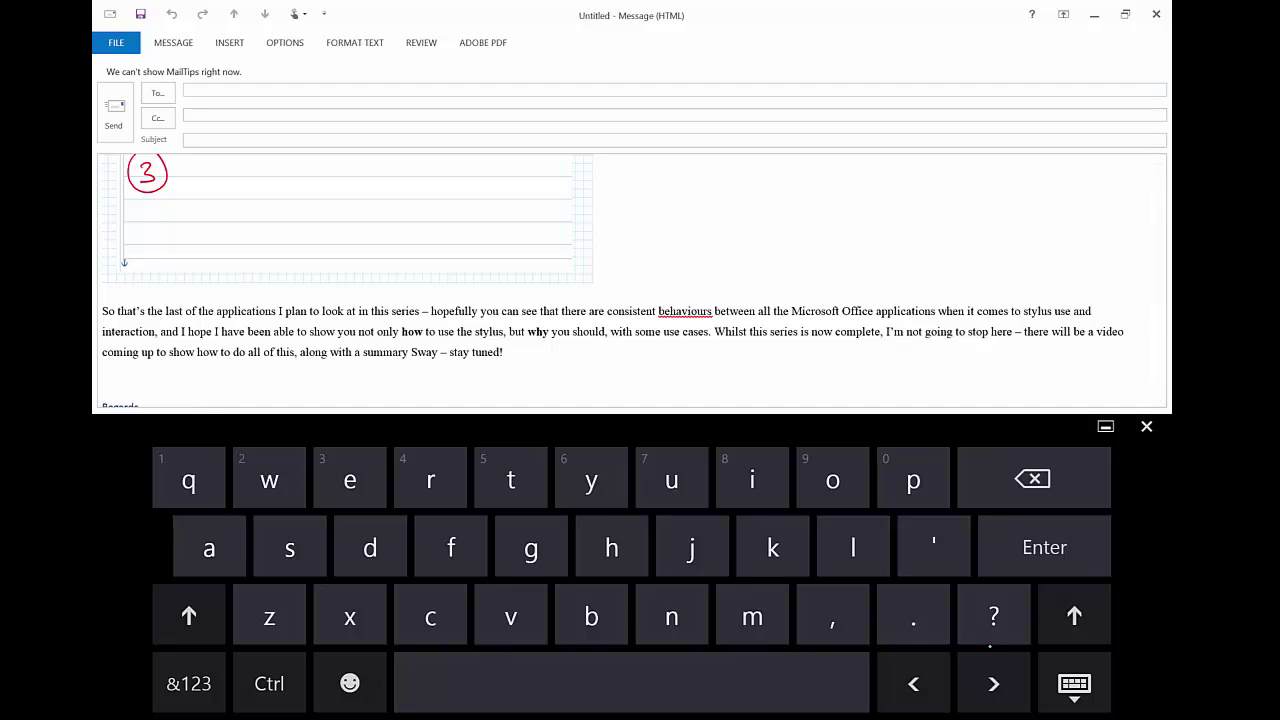
click(1089, 693)
click(1031, 649)
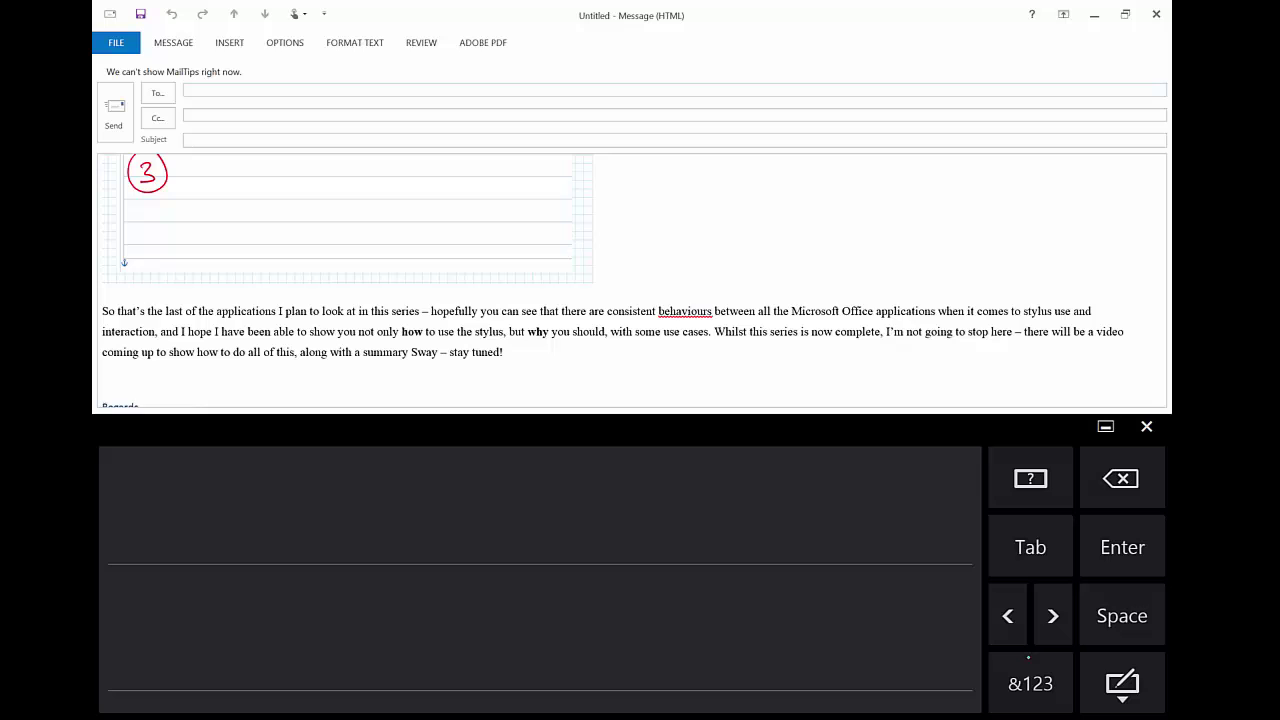
Handwrite the start of the recipient's email address in the input panel and insert it as the message's To recipient.
mouse_move(133, 516)
mouse_down()
mouse_move(133, 540)
mouse_move(160, 546)
mouse_move(182, 528)
mouse_move(201, 548)
mouse_up()
mouse_move(205, 544)
mouse_down()
mouse_move(219, 520)
mouse_move(224, 540)
mouse_up()
mouse_move(229, 528)
mouse_down()
mouse_move(239, 520)
mouse_move(238, 546)
mouse_up()
mouse_move(244, 532)
mouse_down()
mouse_move(258, 540)
mouse_move(264, 522)
mouse_up()
mouse_move(285, 538)
mouse_down()
mouse_move(292, 524)
mouse_move(304, 552)
mouse_up()
mouse_move(322, 496)
mouse_down()
mouse_move(338, 546)
mouse_move(358, 552)
mouse_up()
drag(384, 522, 376, 546)
click(388, 538)
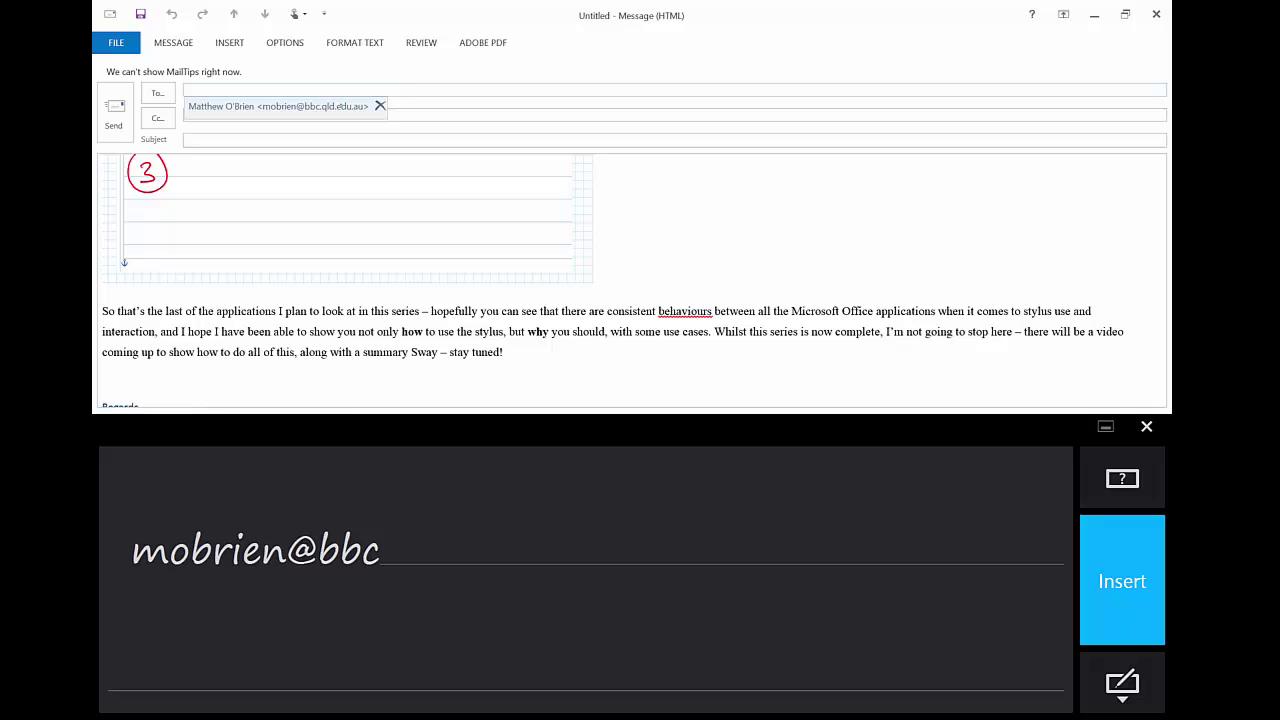
click(1122, 581)
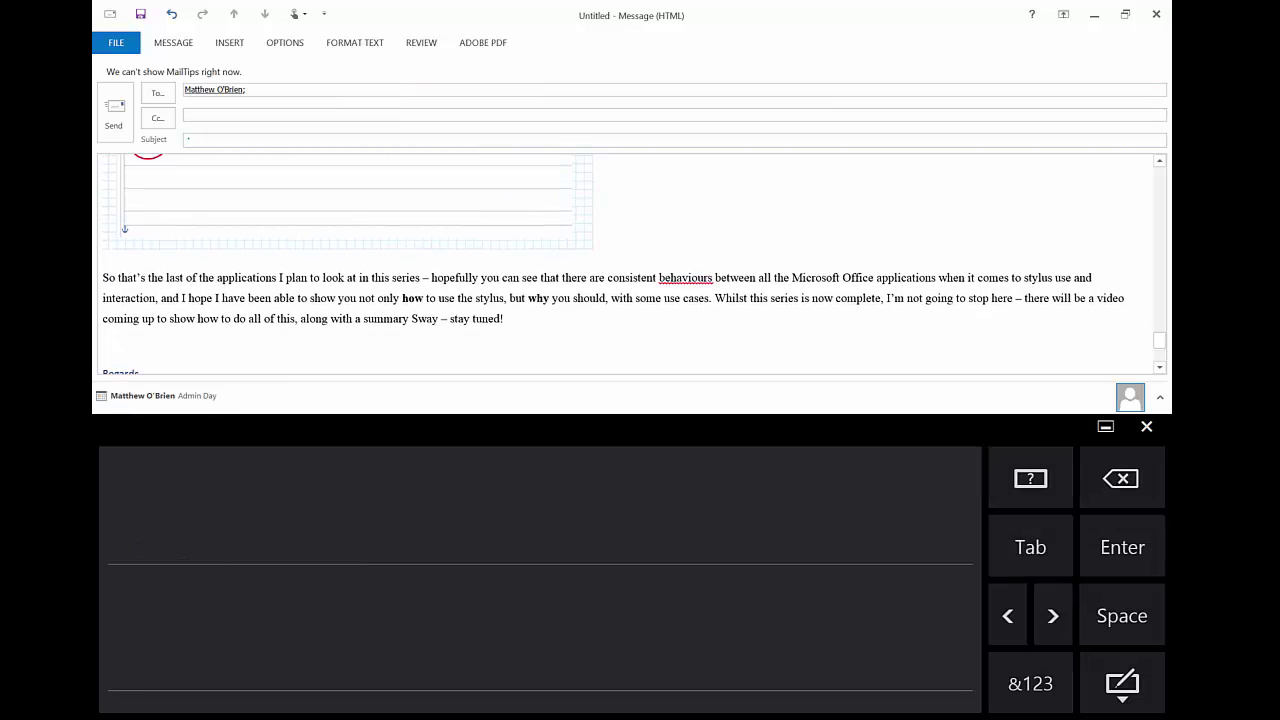
Handwrite "Example" as the message subject, insert it, and close the handwriting input panel.
mouse_move(157, 498)
mouse_down()
mouse_move(159, 556)
mouse_move(182, 496)
mouse_up()
mouse_move(158, 527)
mouse_down()
mouse_move(182, 525)
mouse_move(178, 553)
mouse_up()
mouse_move(190, 532)
mouse_down()
mouse_move(206, 550)
mouse_move(189, 556)
mouse_up()
drag(234, 528, 238, 554)
mouse_move(246, 552)
mouse_down()
mouse_move(272, 550)
mouse_move(284, 574)
mouse_move(282, 554)
mouse_up()
mouse_move(298, 555)
mouse_down()
mouse_move(304, 490)
mouse_move(330, 552)
mouse_up()
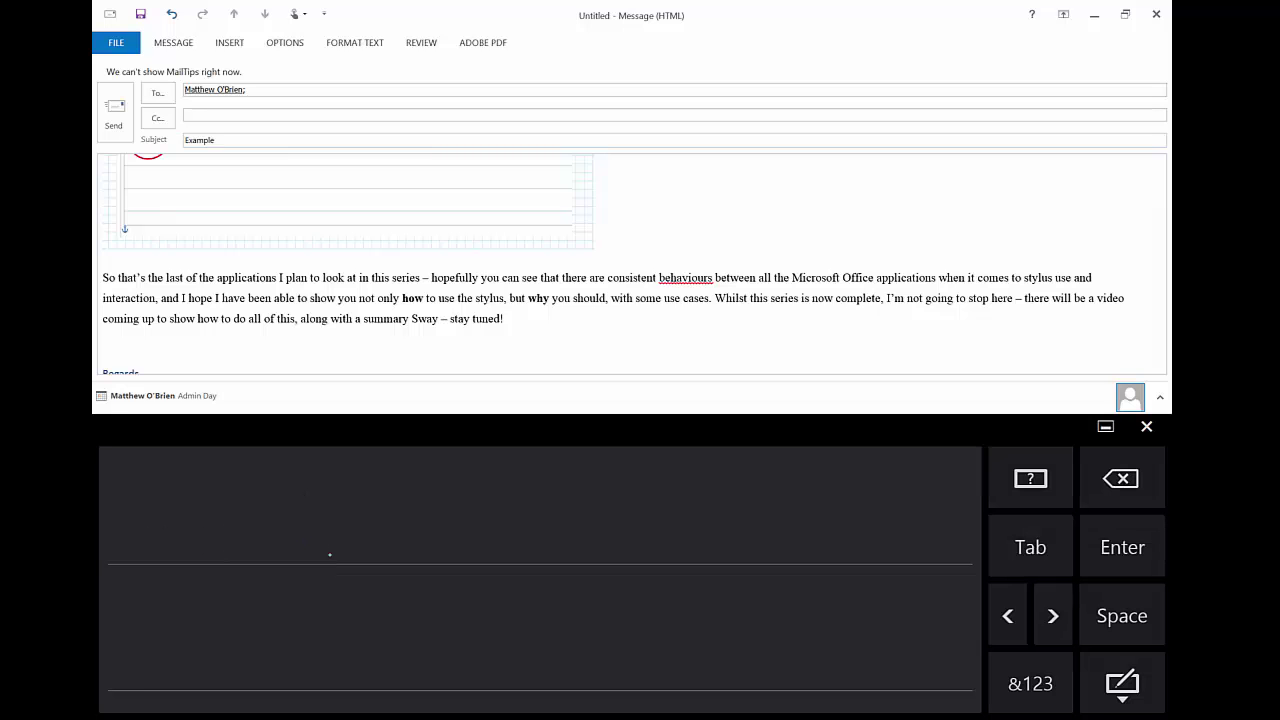
click(1146, 426)
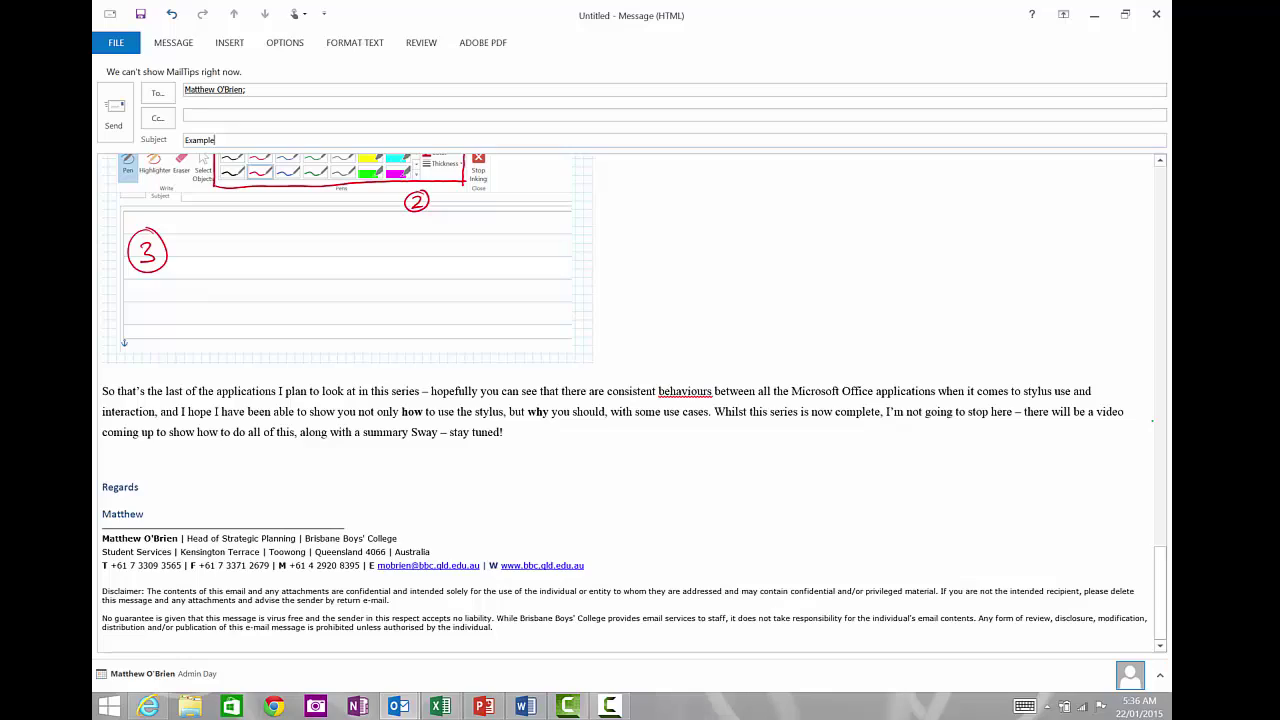
With the black pen, draw a large freehand loop over the first two paragraphs of the message body and a line leading into the blank area.
scroll(635, 400, up, 15)
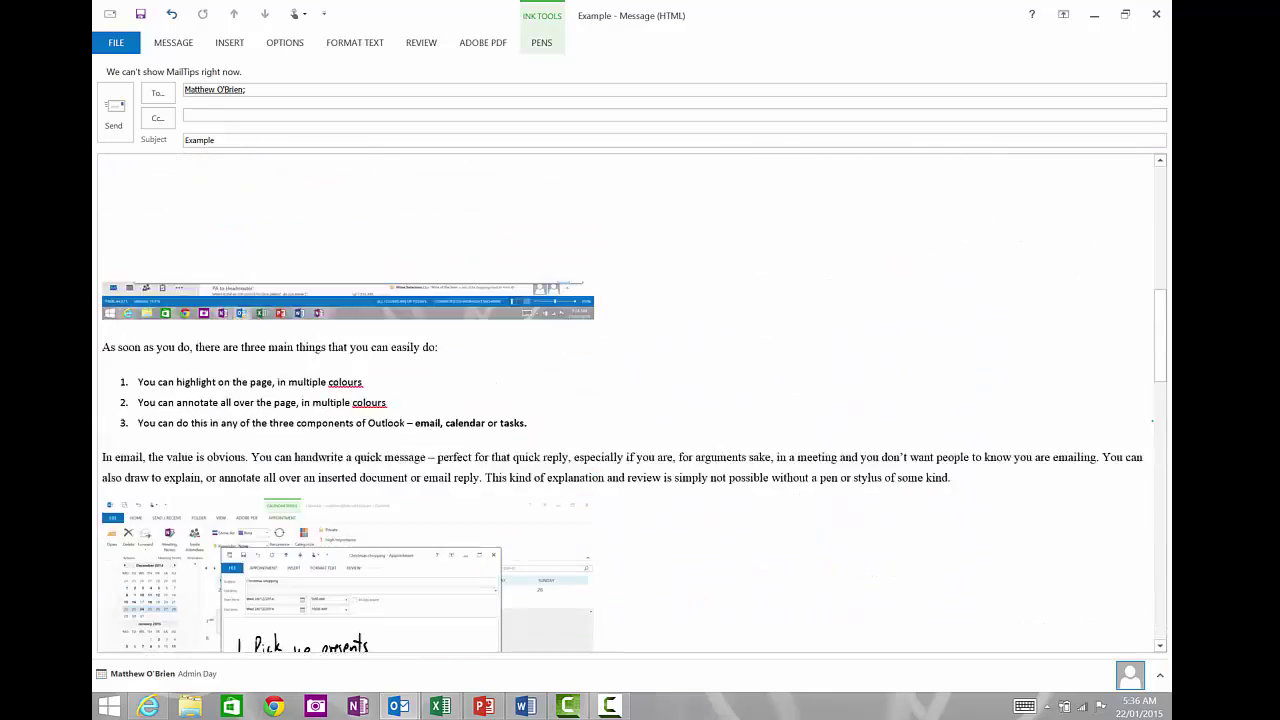
scroll(635, 400, up, 5)
click(381, 229)
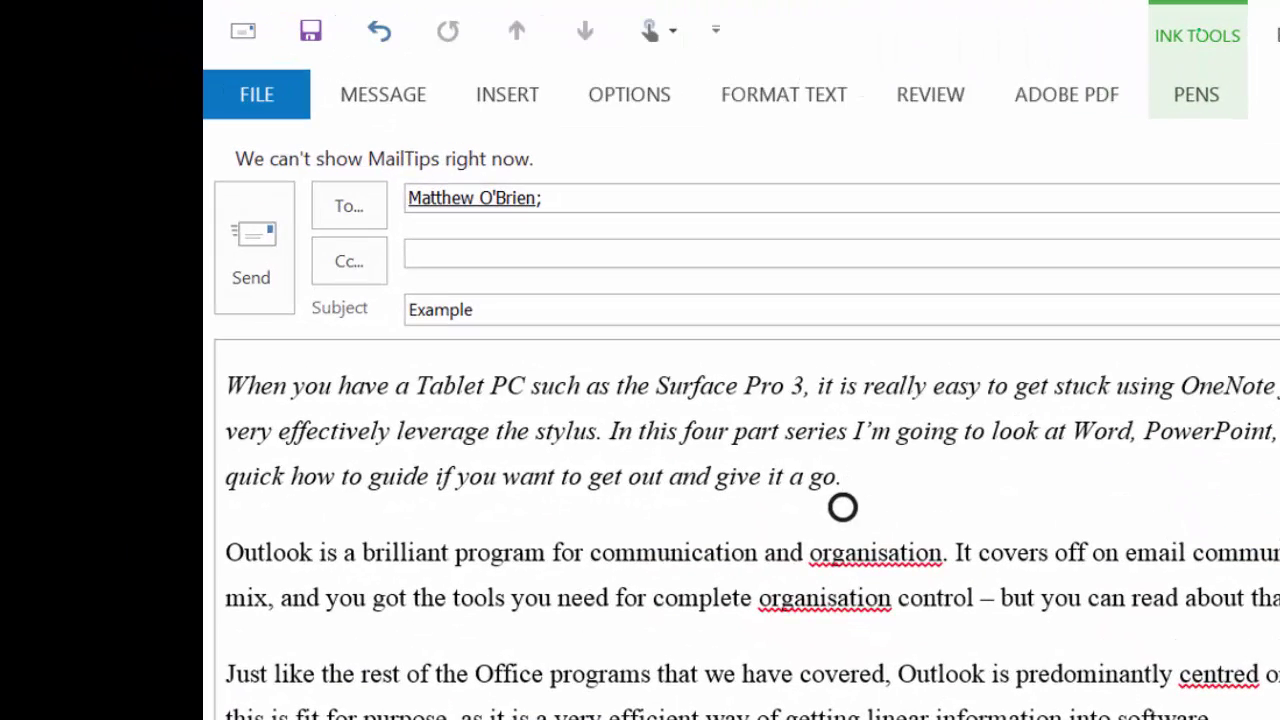
key(ctrl+Home)
click(1208, 92)
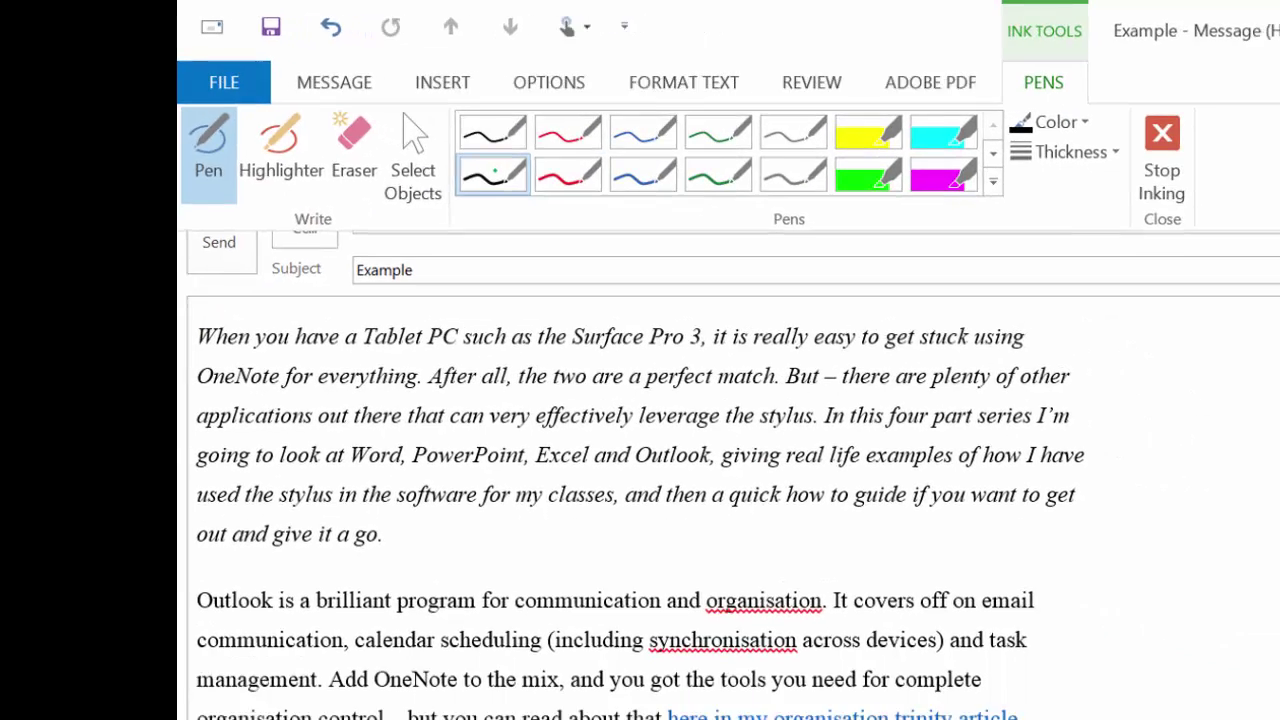
key(Escape)
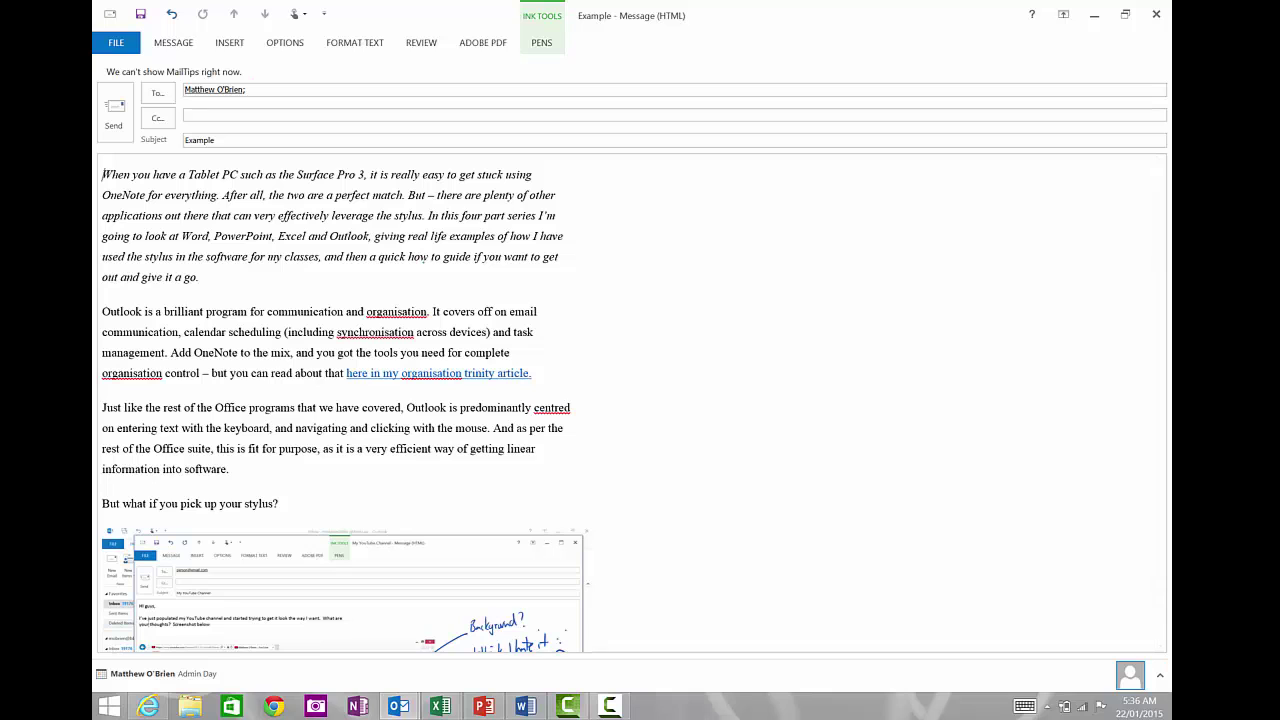
mouse_move(465, 205)
mouse_down()
mouse_move(296, 345)
mouse_move(752, 365)
mouse_up()
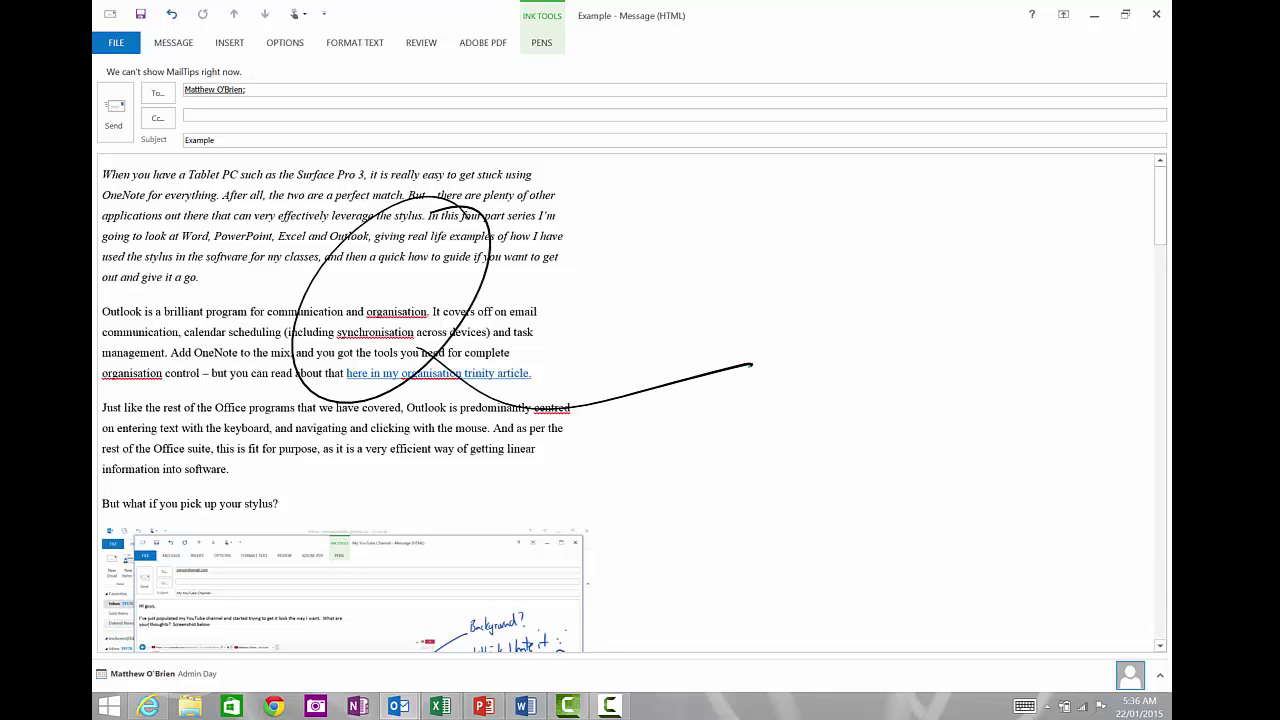